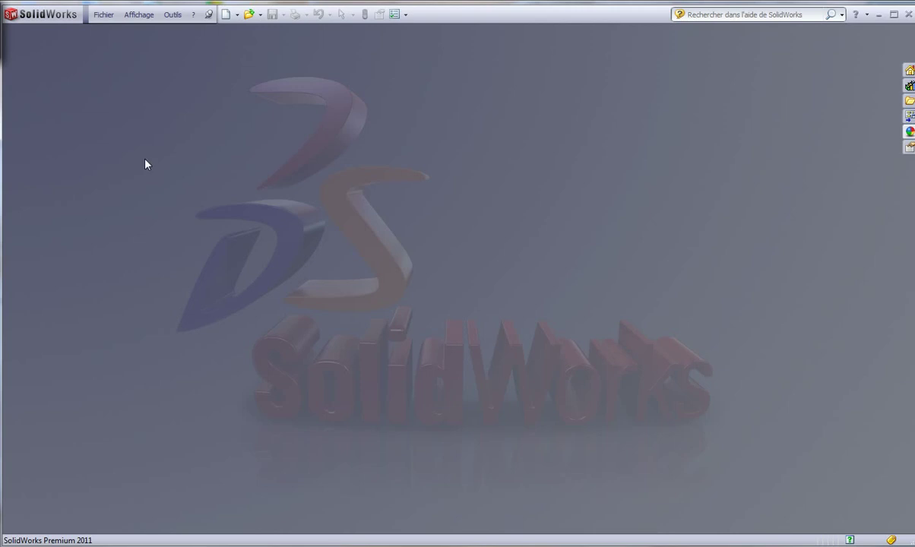
Open the Pied_LOUIS_QUINZE_1 part from the DB_SolidWorks folder
{"action": "left_click", "coordinate": [103, 15]}
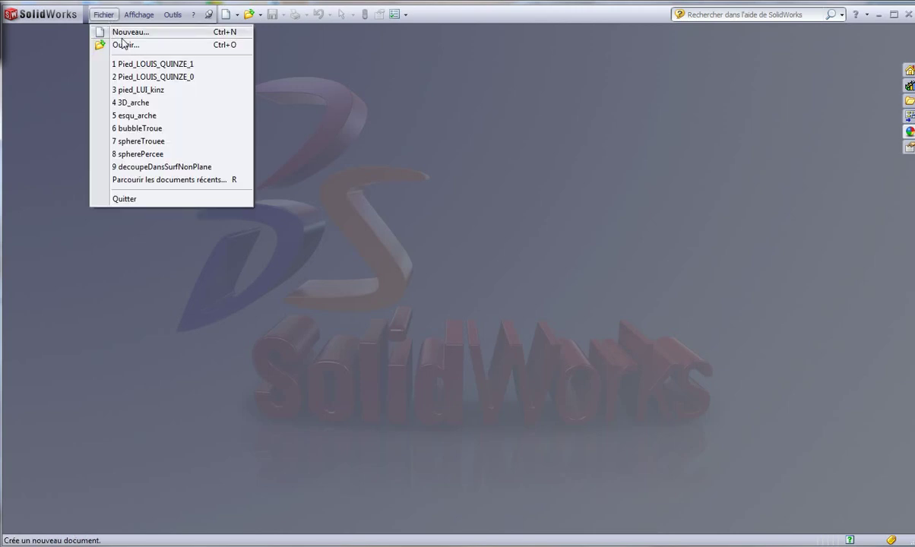
{"action": "left_click", "coordinate": [124, 44]}
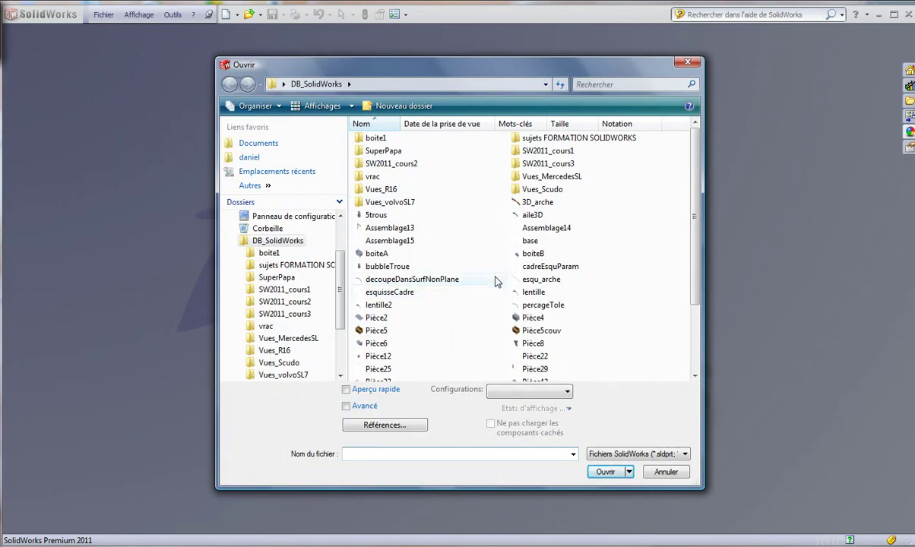
{"action": "left_click", "coordinate": [466, 327]}
{"action": "scroll", "coordinate": [465, 326], "scroll_direction": "down", "scroll_amount": 3}
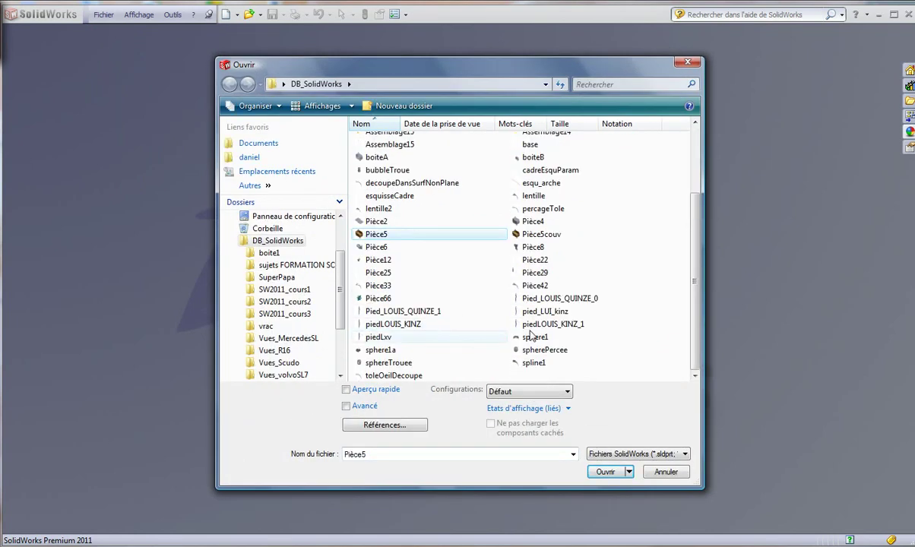
{"action": "left_click", "coordinate": [416, 311]}
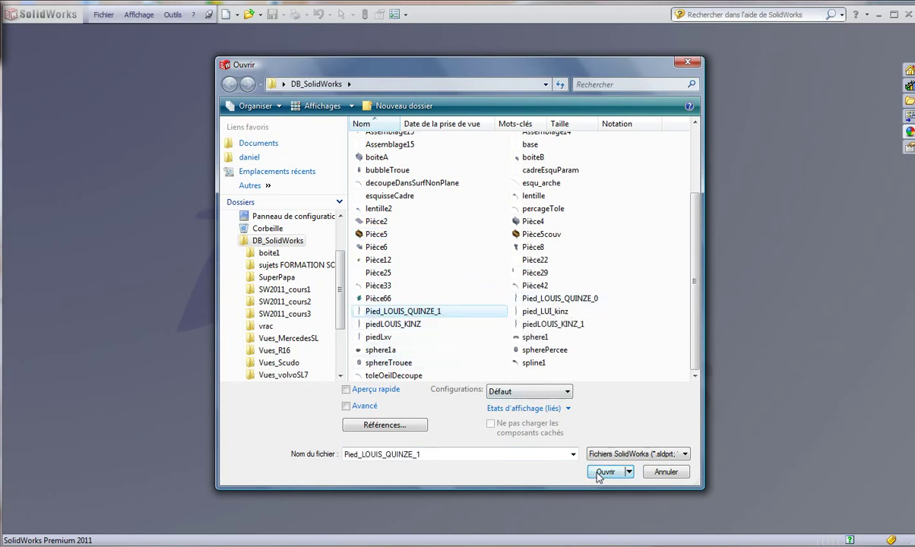
{"action": "left_click", "coordinate": [603, 472]}
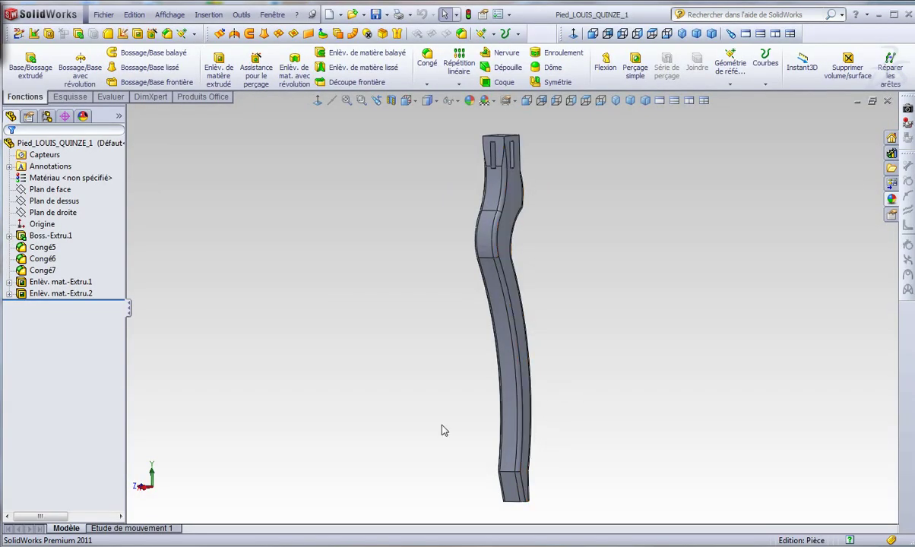
Orbit to the leg's bottom face, view it head-on, and select Plan de dessus for sketching
{"action": "mouse_move", "coordinate": [444, 431]}
{"action": "middle_mouse_down"}
{"action": "mouse_move", "coordinate": [400, 413]}
{"action": "mouse_move", "coordinate": [549, 416]}
{"action": "mouse_move", "coordinate": [482, 400]}
{"action": "middle_mouse_up"}
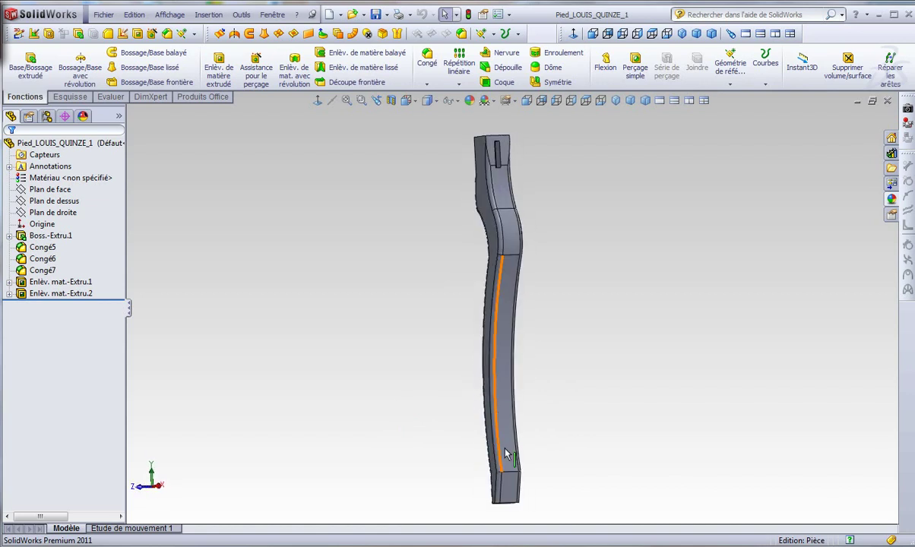
{"action": "middle_click_drag", "start_coordinate": [505, 454], "coordinate": [498, 439]}
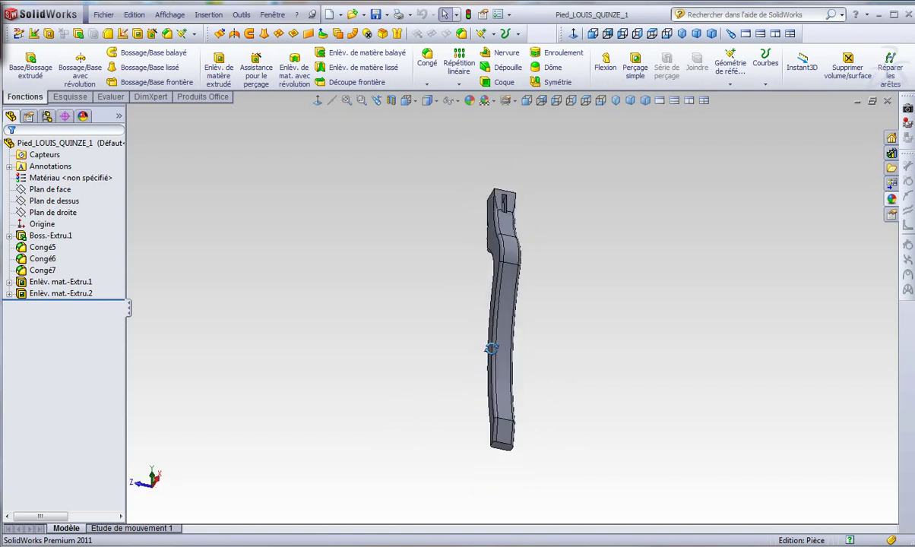
{"action": "left_click", "coordinate": [496, 435]}
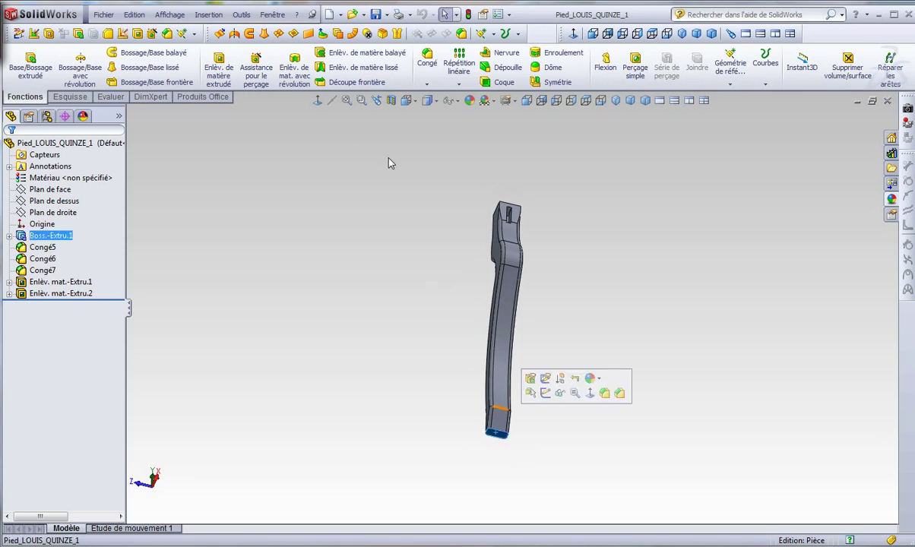
{"action": "left_click", "coordinate": [317, 101]}
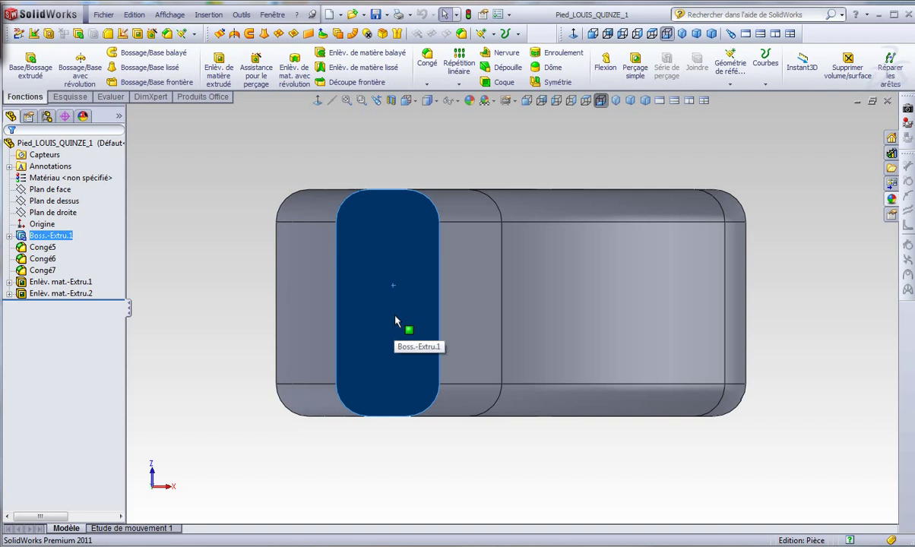
{"action": "left_click", "coordinate": [70, 96]}
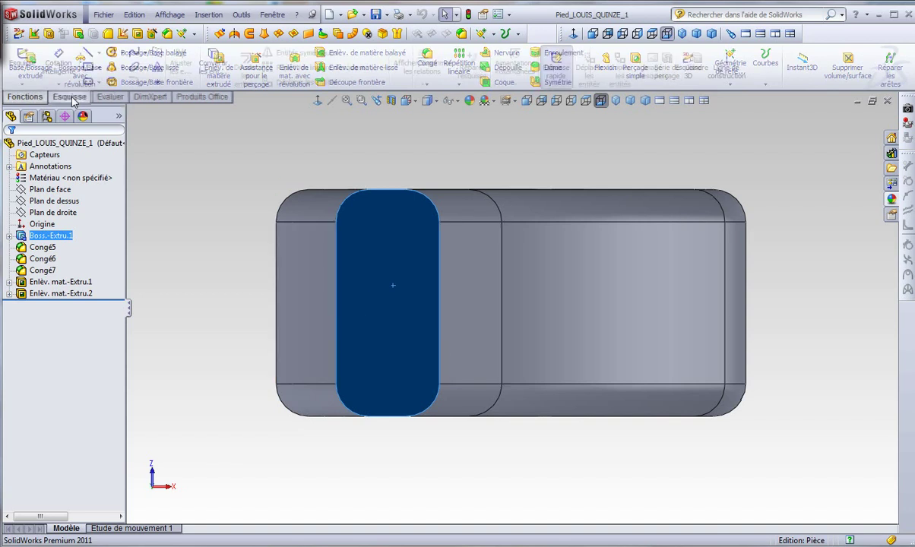
{"action": "left_click", "coordinate": [61, 202]}
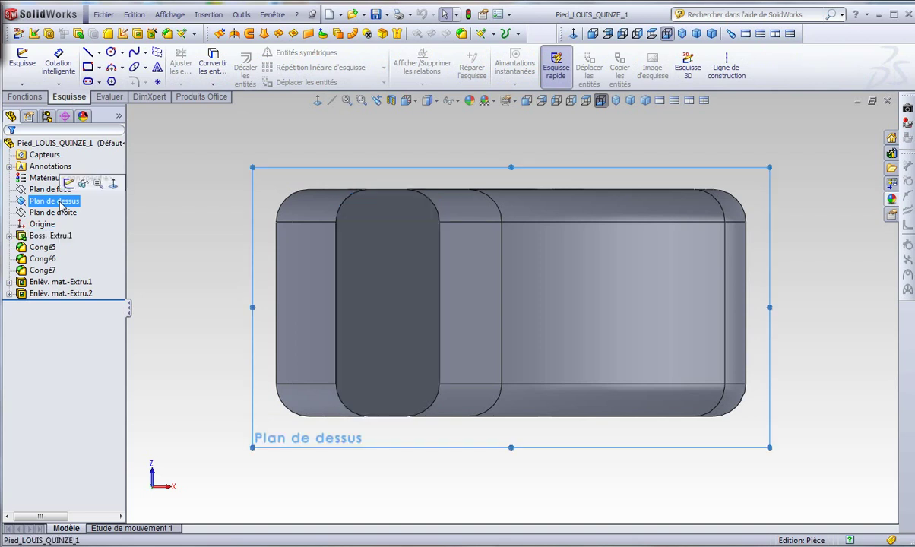
Draw a 3-point arc on the leg's edge, close it with a vertical line, and exit the sketch
{"action": "left_click", "coordinate": [111, 68]}
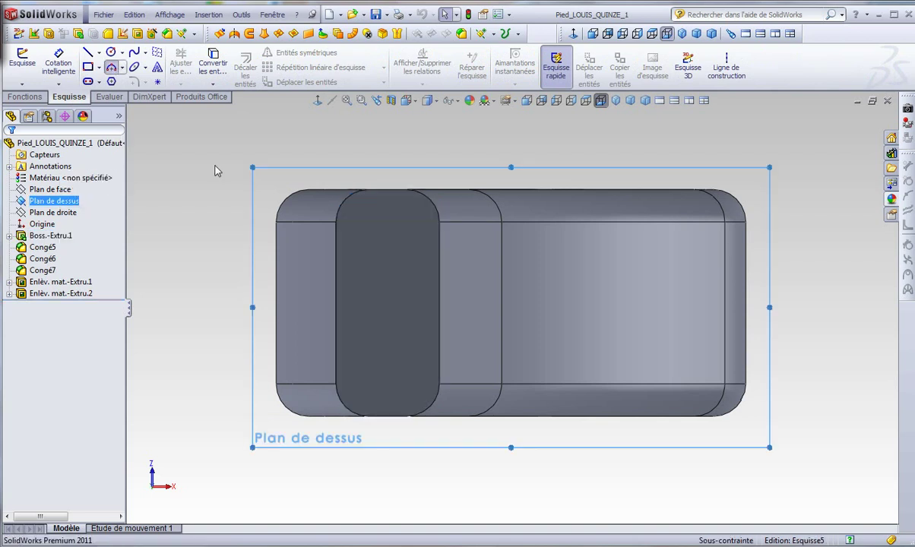
{"action": "left_click", "coordinate": [439, 246]}
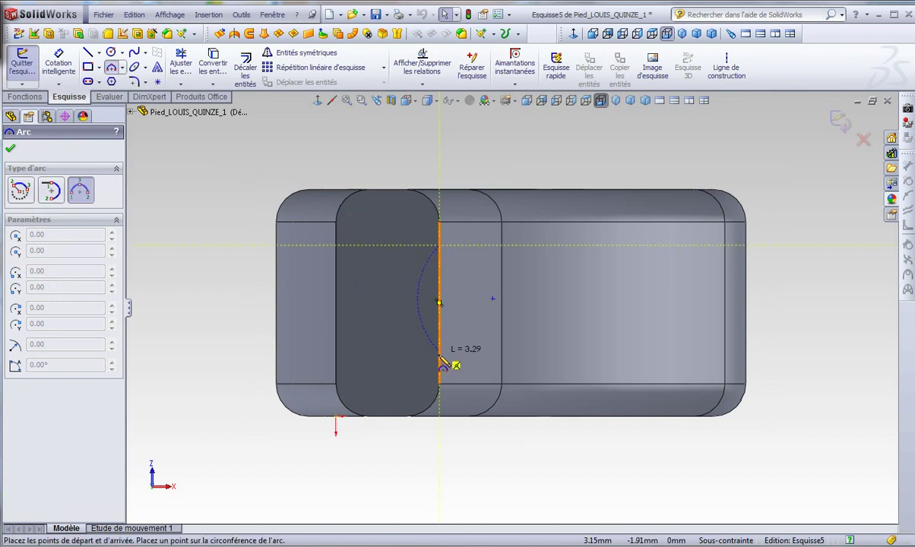
{"action": "left_click", "coordinate": [431, 358]}
{"action": "left_click", "coordinate": [414, 313]}
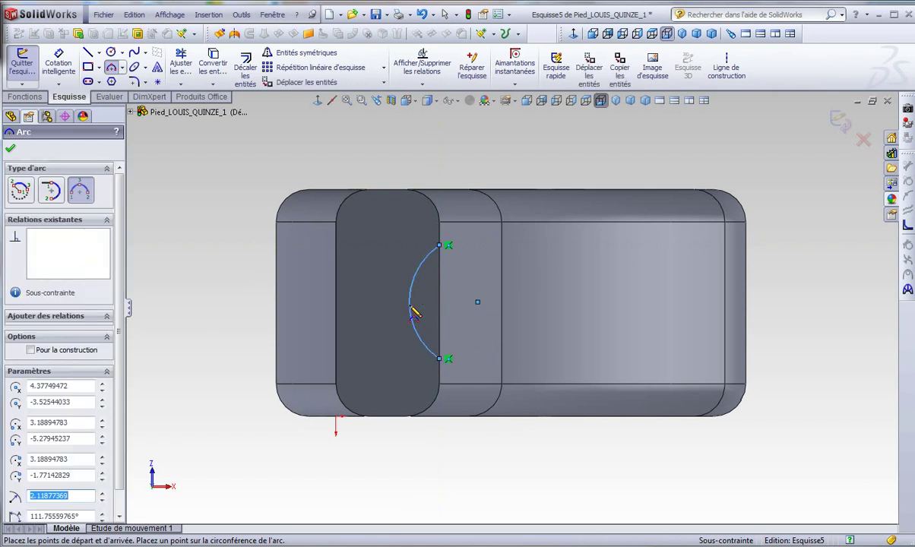
{"action": "left_click", "coordinate": [9, 149]}
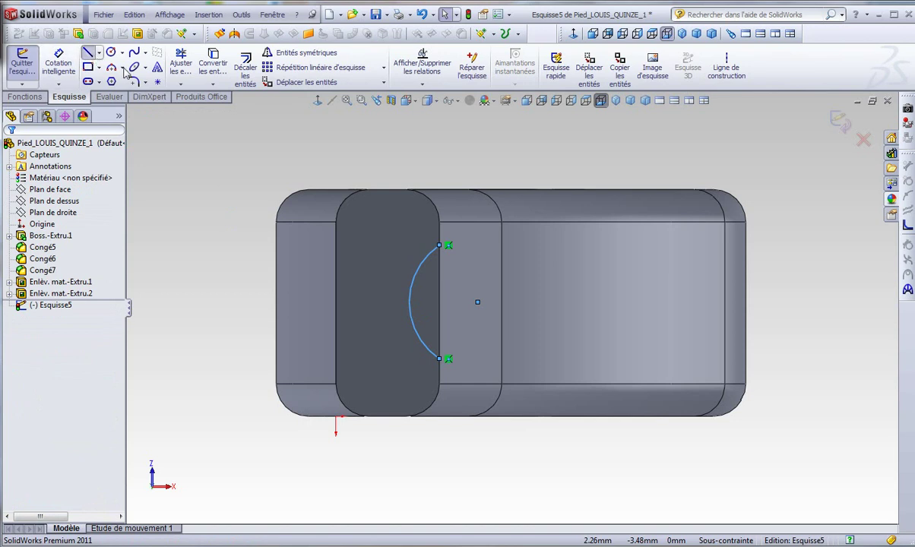
{"action": "left_click", "coordinate": [91, 53]}
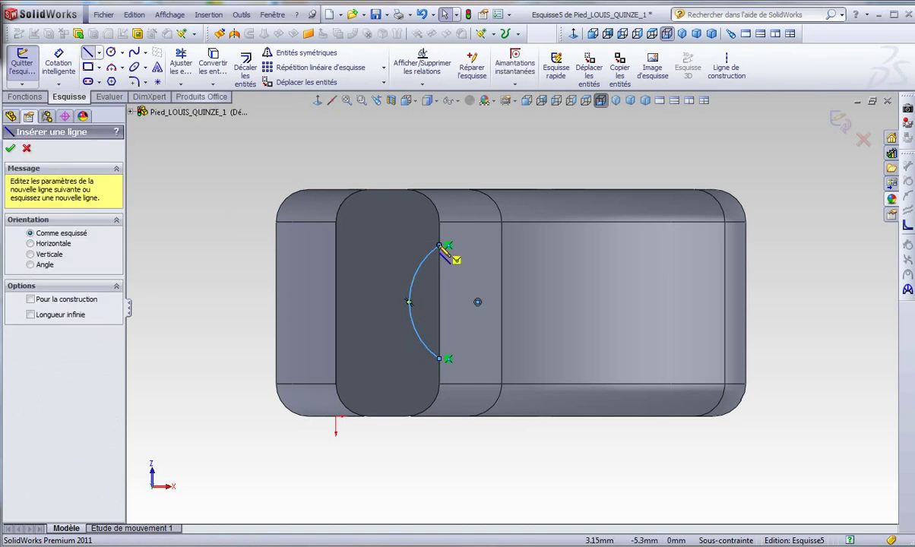
{"action": "left_click", "coordinate": [439, 247]}
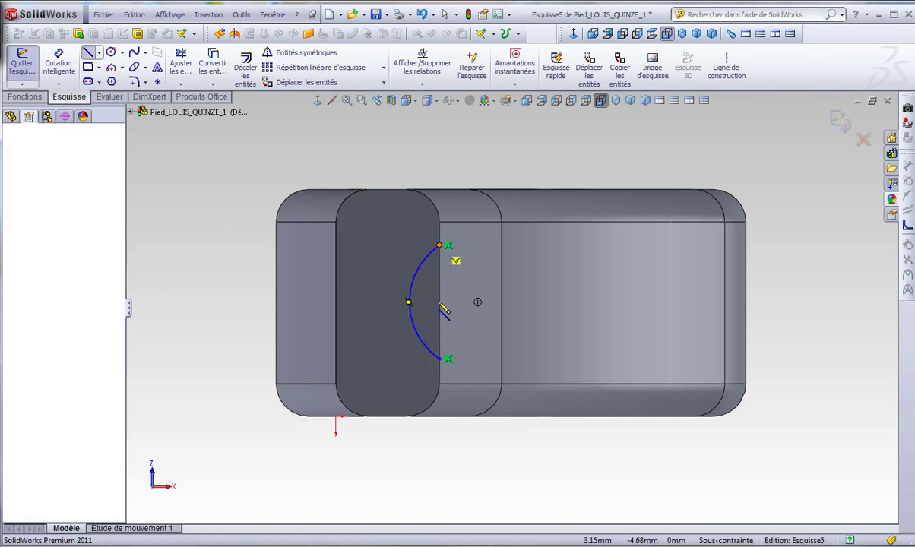
{"action": "left_click", "coordinate": [447, 360]}
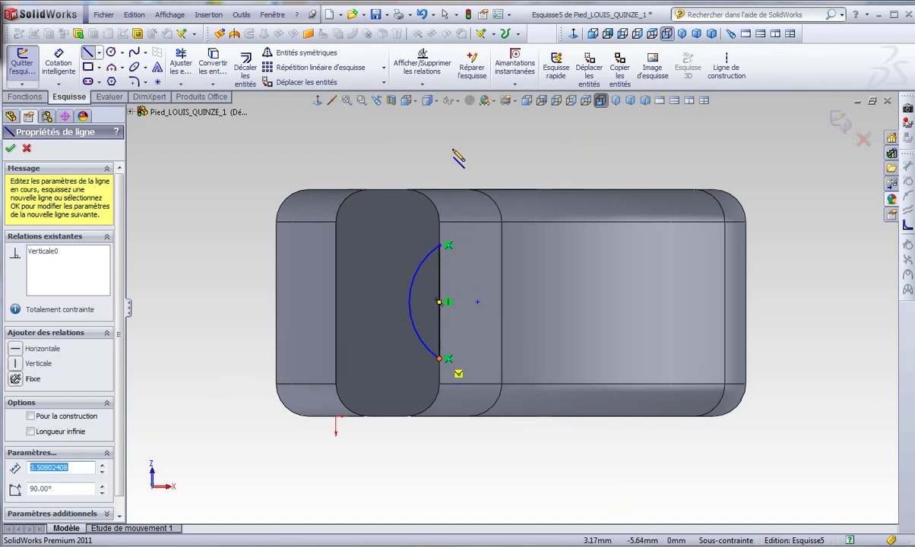
{"action": "left_click", "coordinate": [469, 14]}
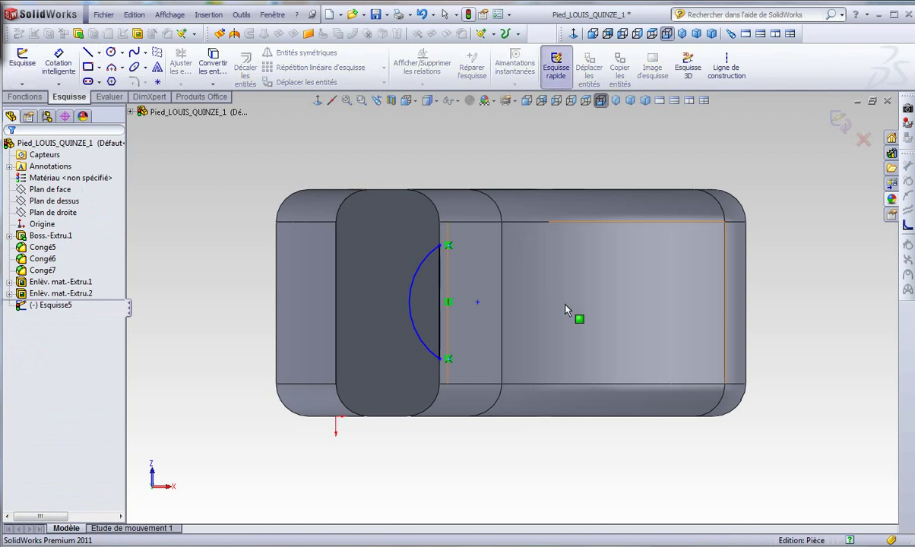
Turn the leg to an oblique 3-D view and start a swept cut with Esquisse5 as profile
{"action": "scroll", "coordinate": [565, 309], "scroll_direction": "down", "scroll_amount": 2}
{"action": "scroll", "coordinate": [565, 309], "scroll_direction": "down", "scroll_amount": 2}
{"action": "middle_click_drag", "start_coordinate": [566, 309], "coordinate": [530, 313]}
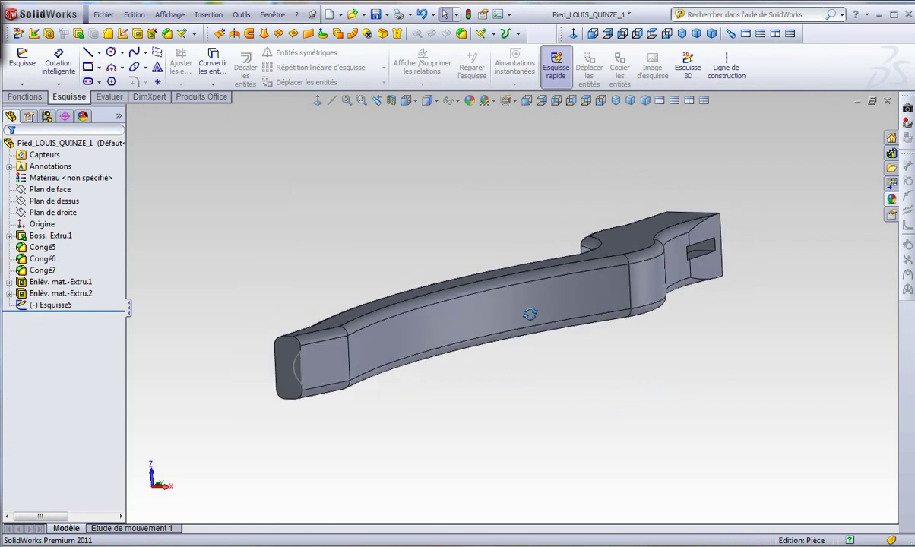
{"action": "left_click", "coordinate": [296, 376]}
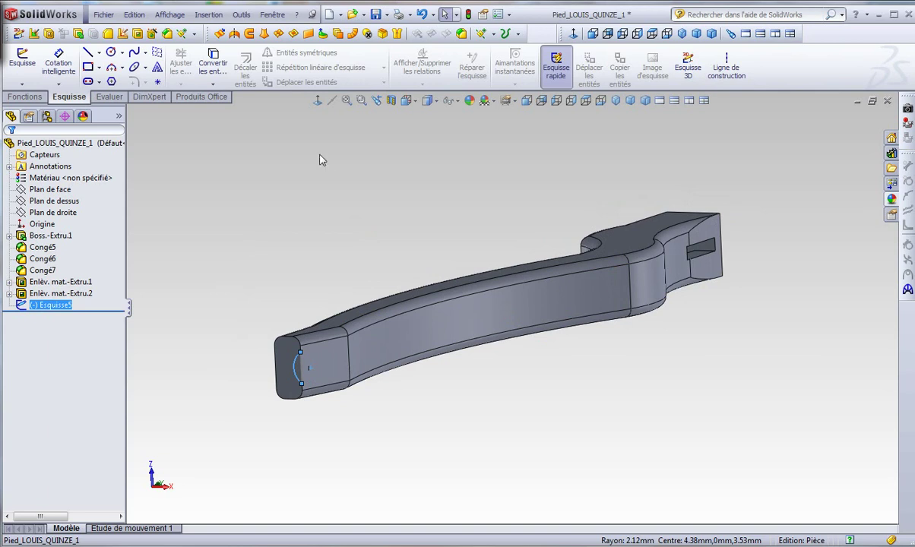
{"action": "left_click", "coordinate": [26, 98]}
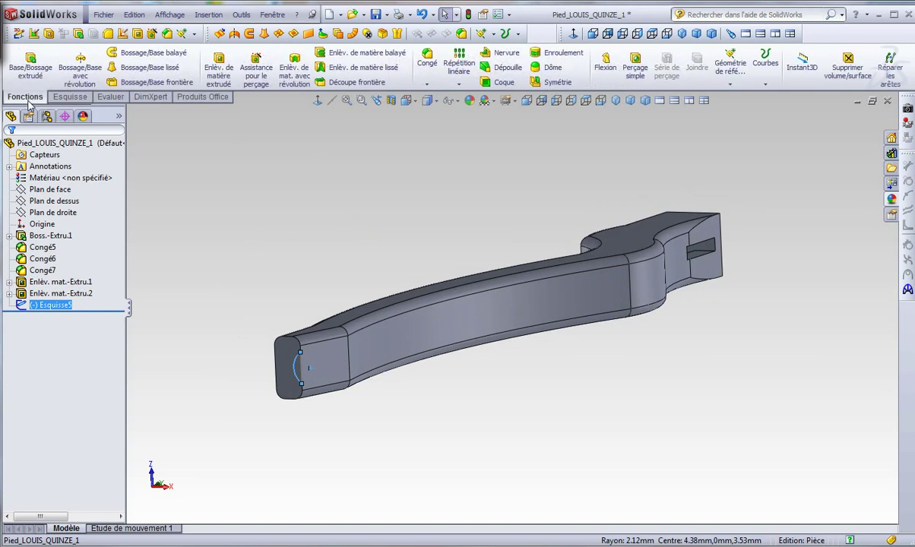
{"action": "left_click", "coordinate": [354, 55]}
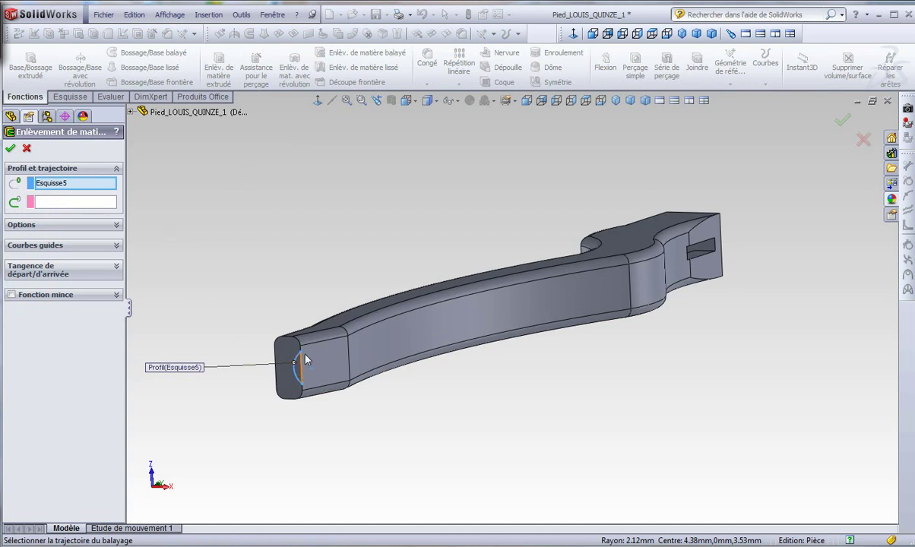
Sweep the Esquisse5 profile along the leg's edge to cut the first groove
{"action": "left_click", "coordinate": [68, 203]}
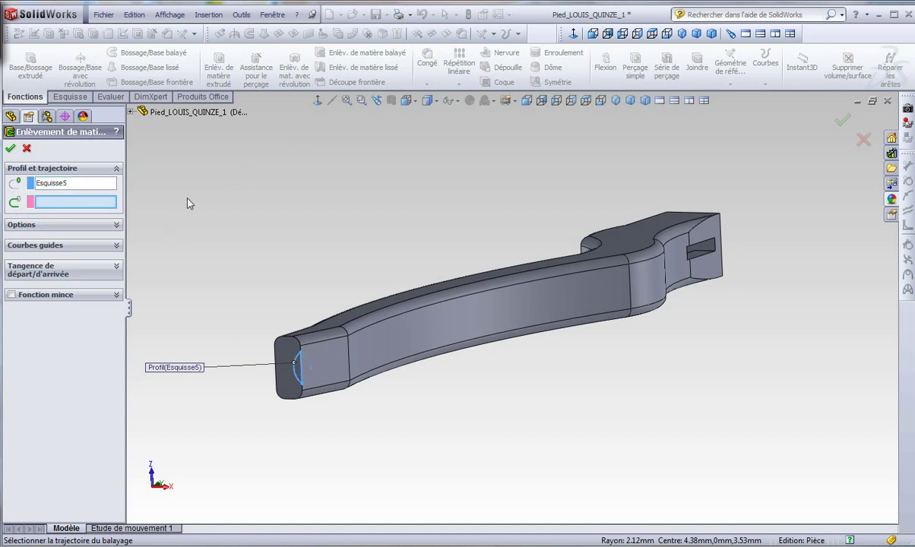
{"action": "left_click", "coordinate": [321, 348]}
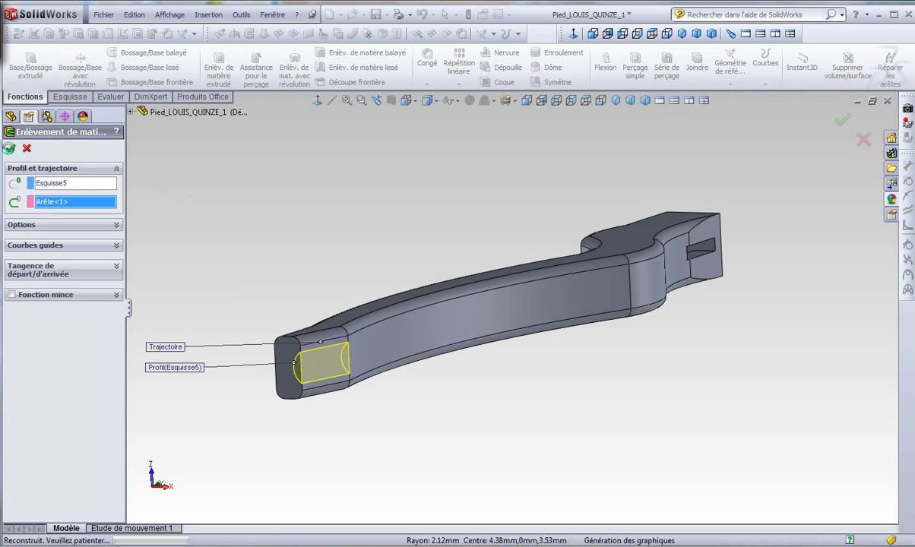
{"action": "left_click", "coordinate": [8, 148]}
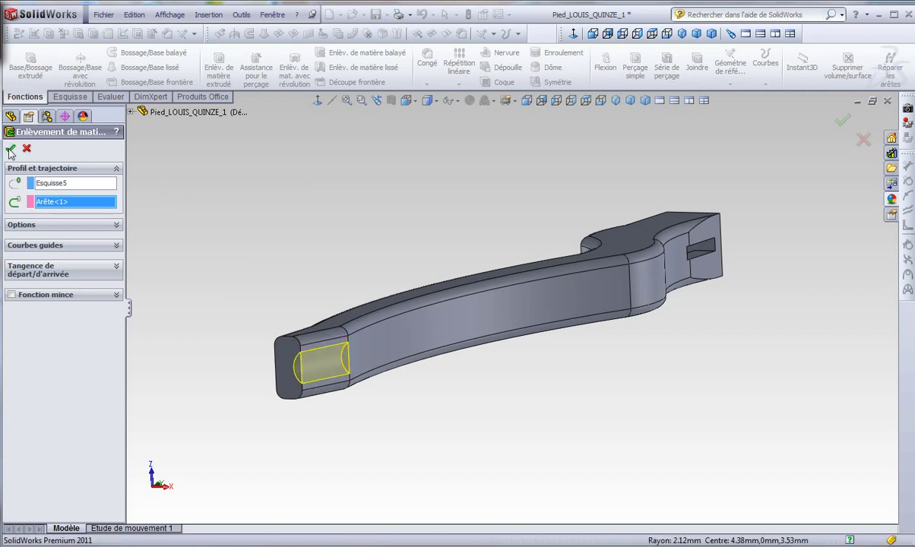
{"action": "left_click", "coordinate": [363, 372]}
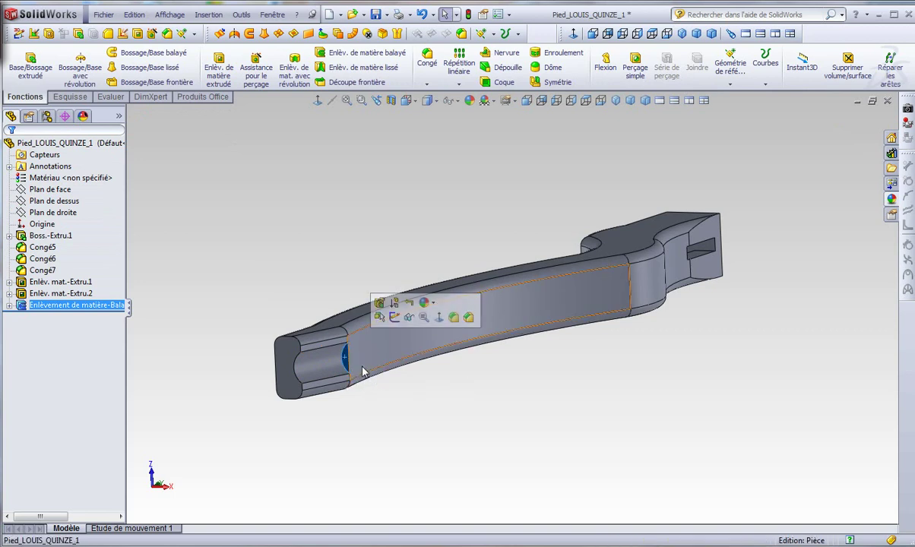
Split the display into two views, with the front viewport looking from below
{"action": "left_click", "coordinate": [318, 104]}
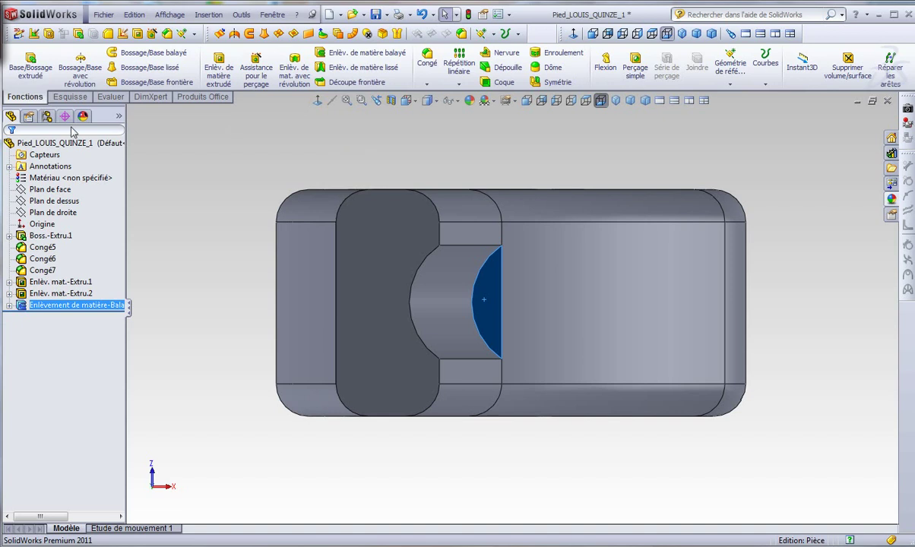
{"action": "left_click", "coordinate": [73, 98]}
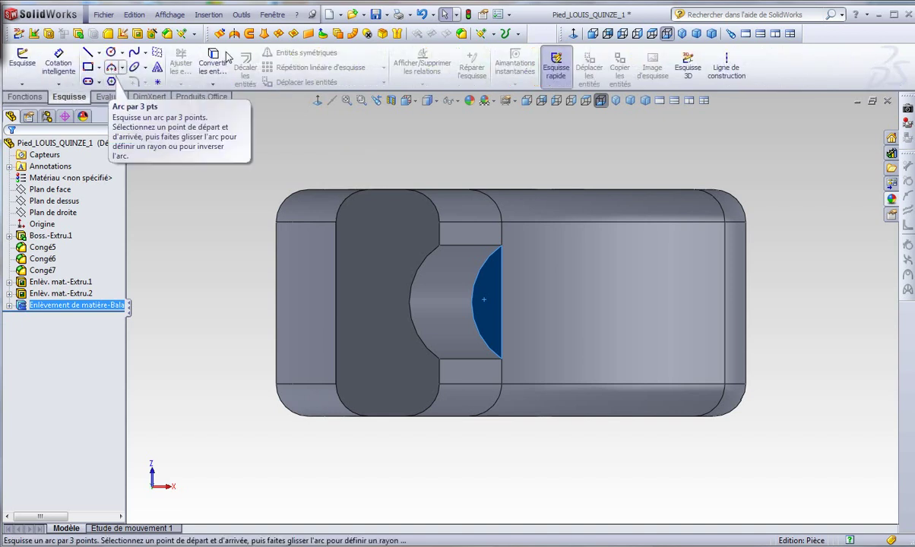
{"action": "left_click", "coordinate": [776, 35]}
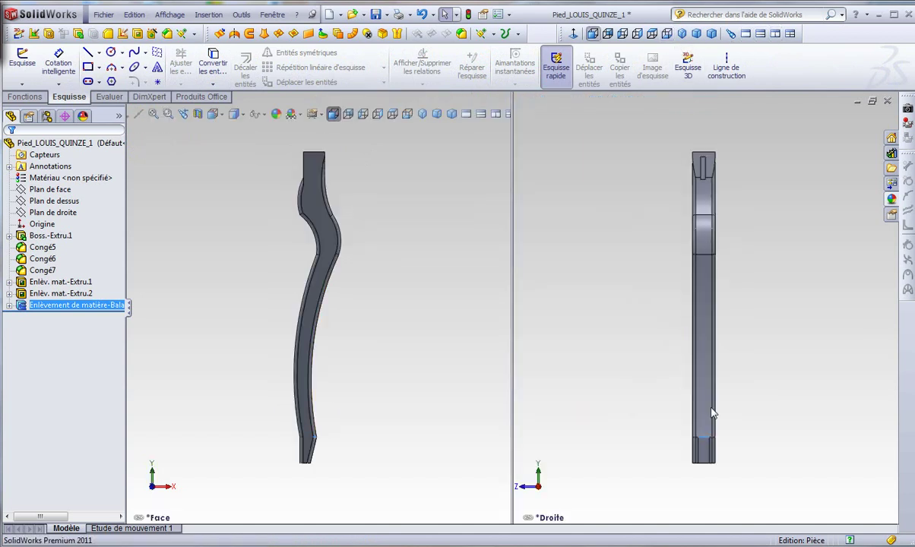
{"action": "scroll", "coordinate": [719, 442], "scroll_direction": "down", "scroll_amount": 2}
{"action": "key", "text": "Escape"}
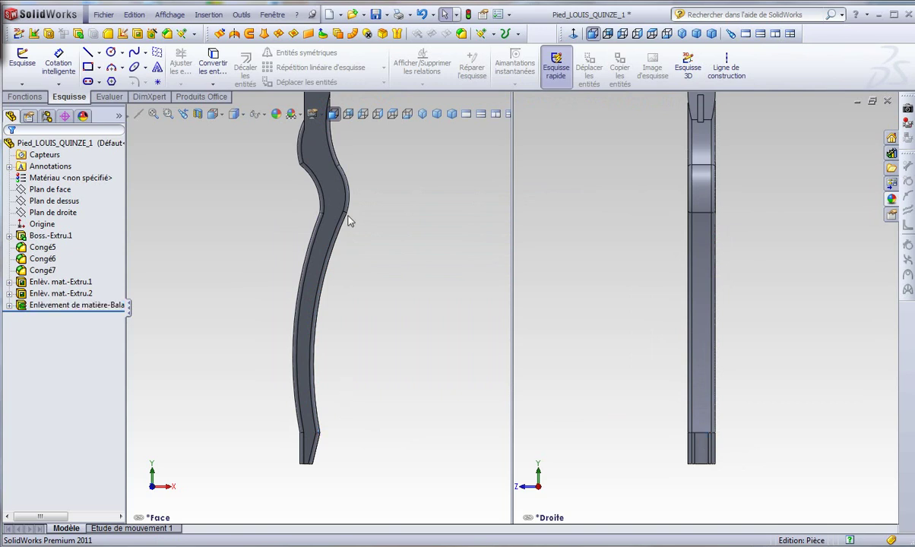
{"action": "left_click", "coordinate": [407, 114]}
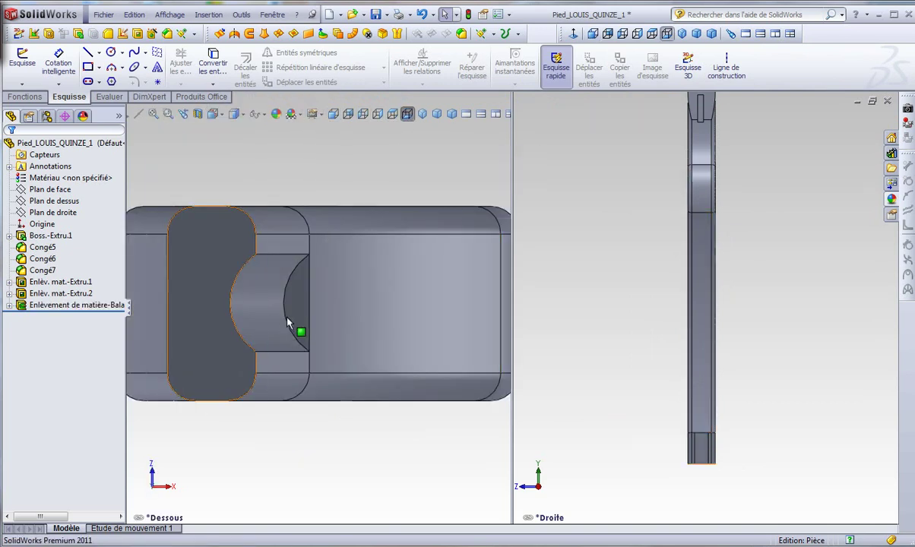
Select the leg's end face, view it head-on, and start a new arc sketch on it
{"action": "left_click", "coordinate": [292, 312]}
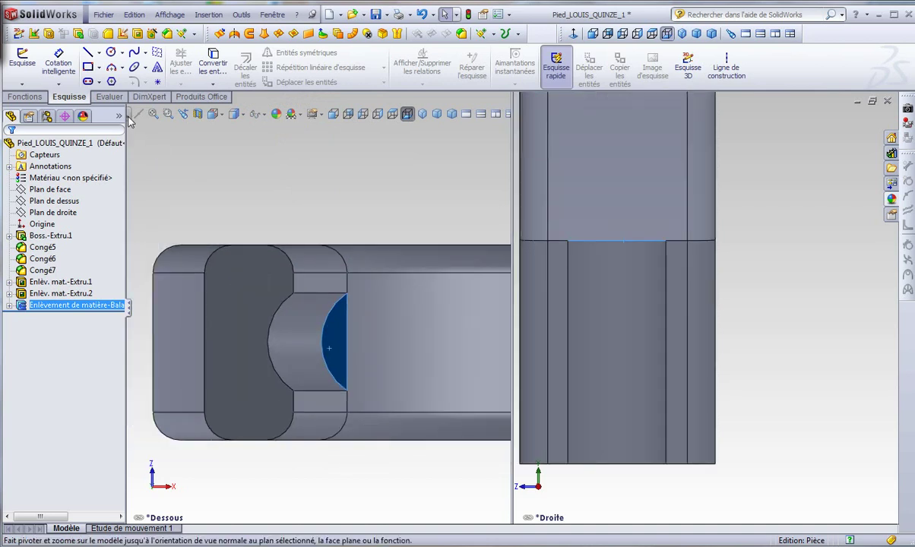
{"action": "left_click", "coordinate": [129, 118]}
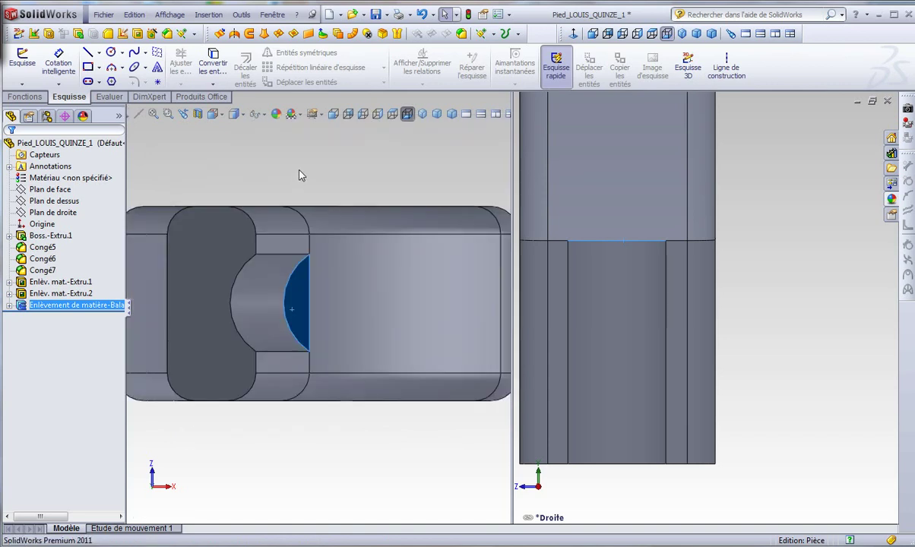
{"action": "left_click", "coordinate": [111, 67]}
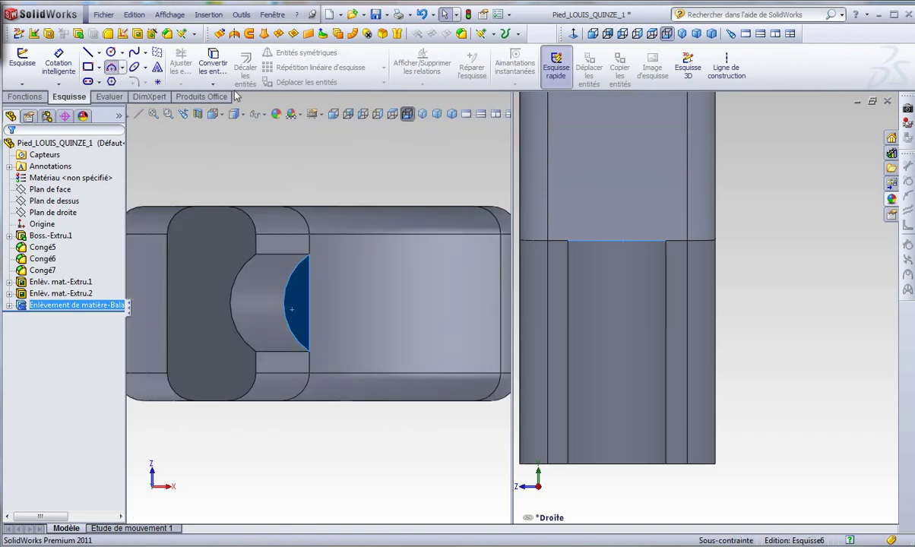
Draw a 2.12-radius arc between the end edge's endpoints, close it with a vertical line, and exit
{"action": "left_click", "coordinate": [309, 258]}
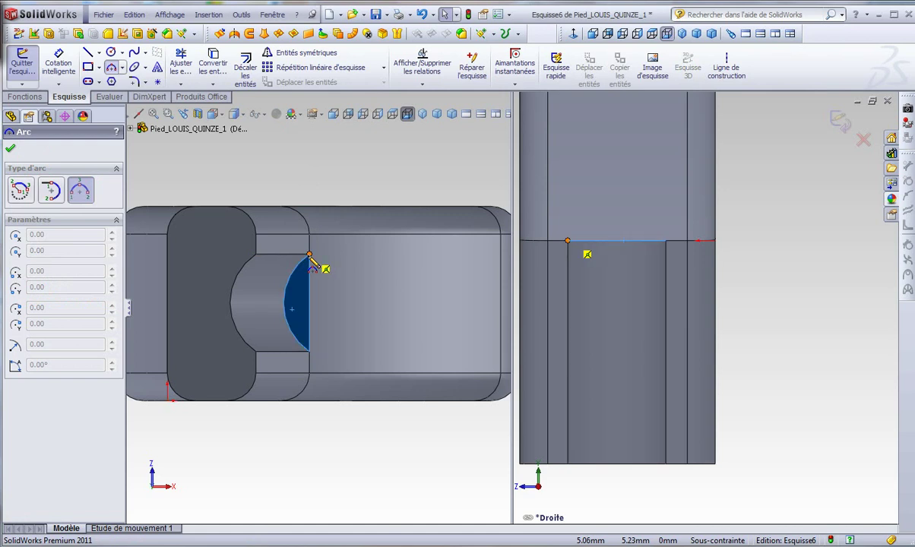
{"action": "left_click", "coordinate": [310, 351]}
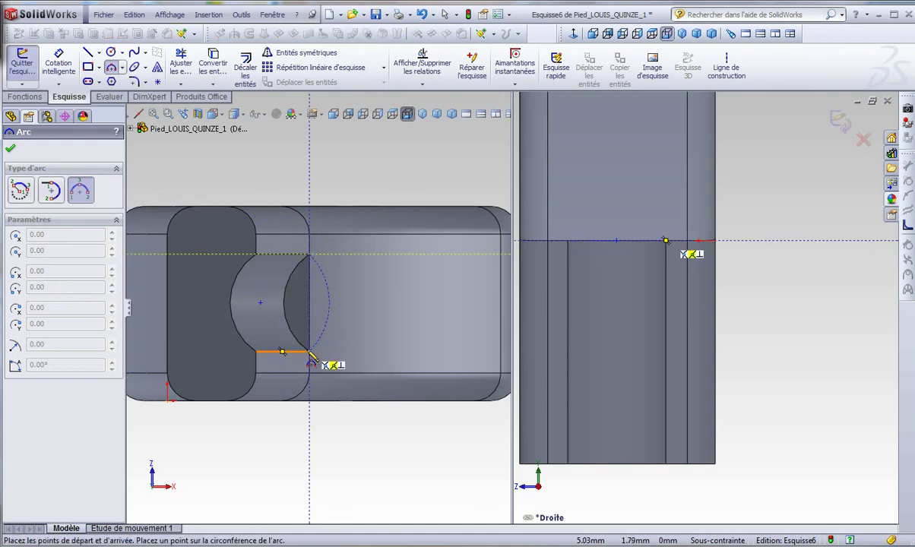
{"action": "left_click", "coordinate": [284, 304]}
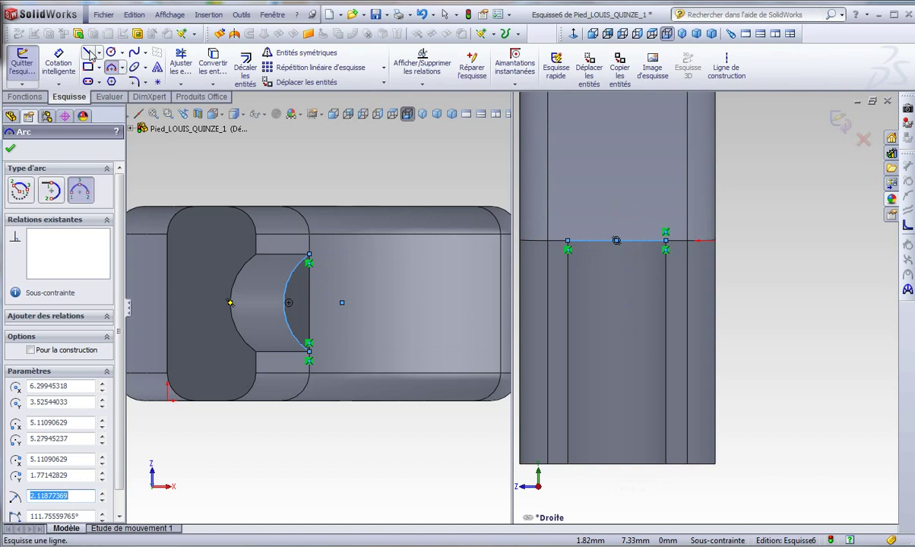
{"action": "left_click", "coordinate": [114, 66]}
{"action": "key", "text": "l"}
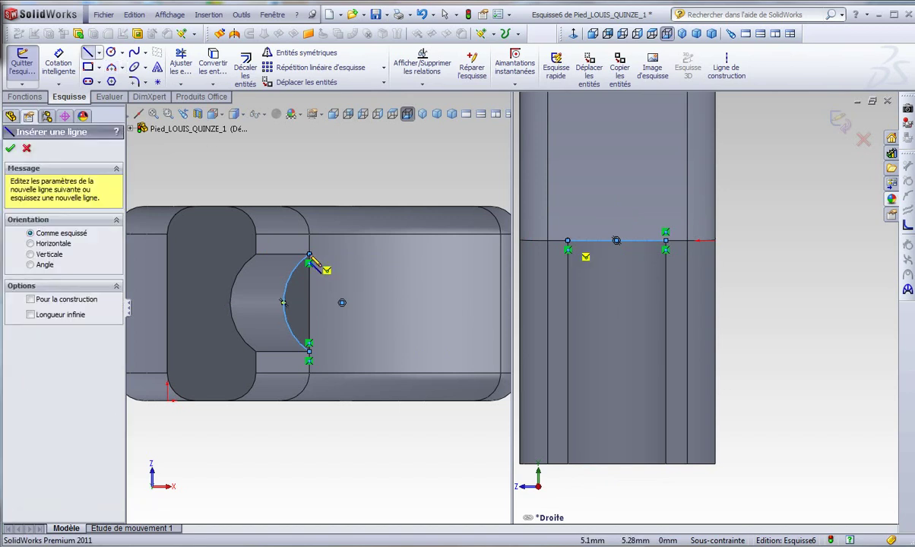
{"action": "left_click", "coordinate": [310, 254]}
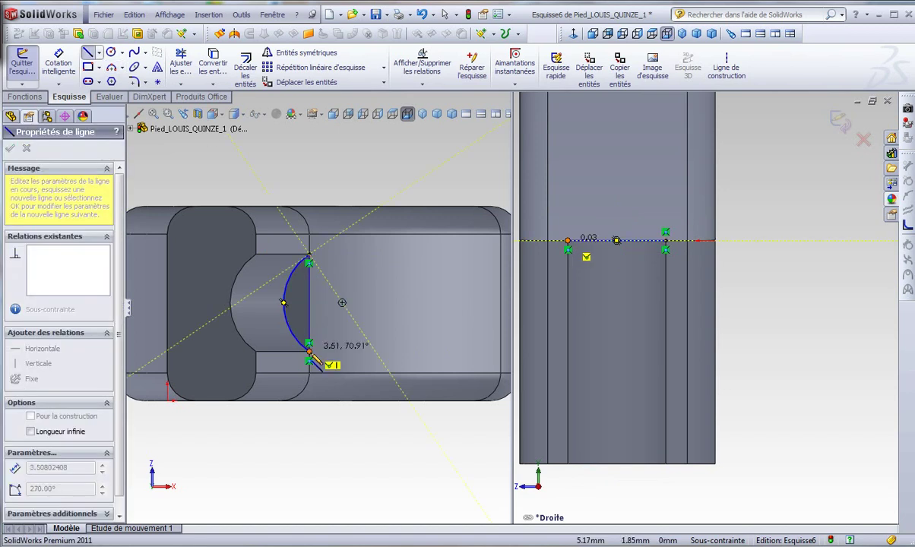
{"action": "left_click", "coordinate": [310, 351]}
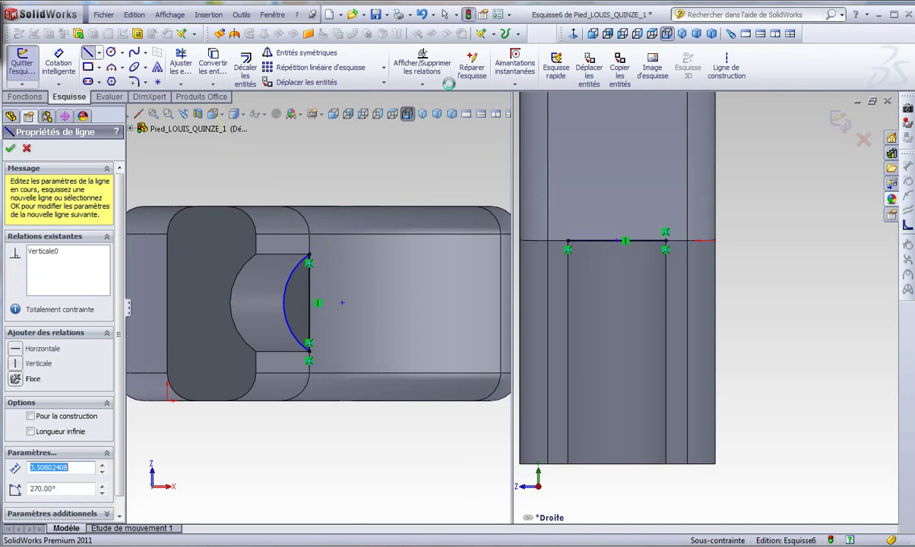
{"action": "left_click", "coordinate": [469, 15]}
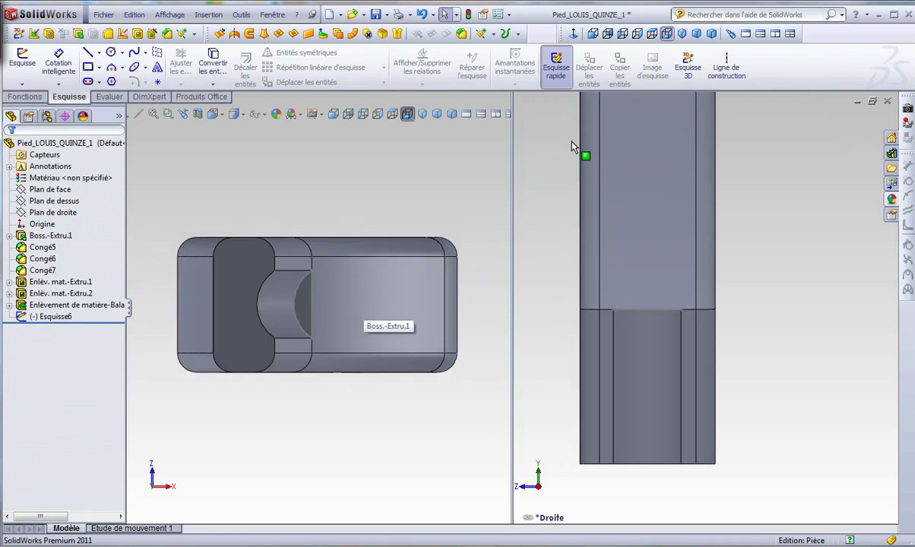
Return to a single view facing the long side and start a swept cut with Esquisse6 as profile
{"action": "left_click", "coordinate": [746, 35]}
{"action": "mouse_move", "coordinate": [530, 273]}
{"action": "middle_mouse_down"}
{"action": "mouse_move", "coordinate": [551, 348]}
{"action": "mouse_move", "coordinate": [552, 308]}
{"action": "middle_mouse_up"}
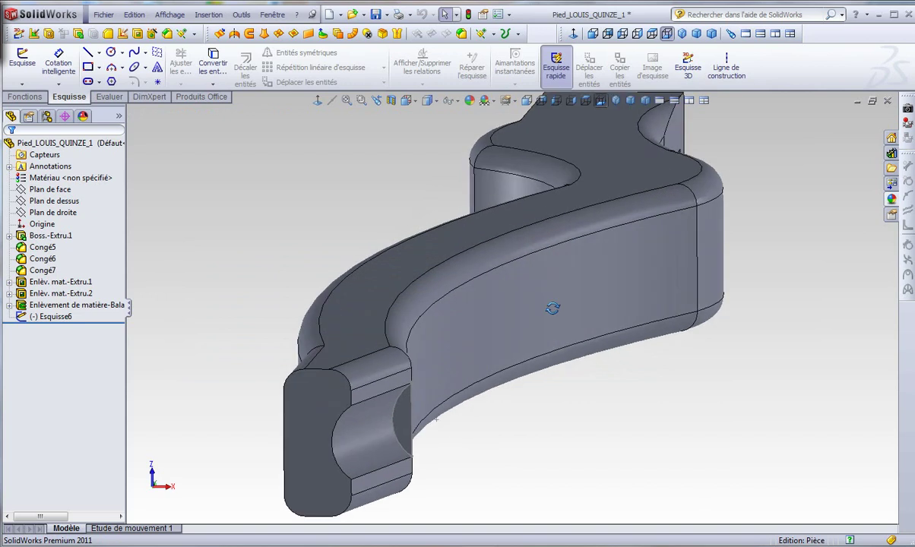
{"action": "key", "text": "ctrl+1"}
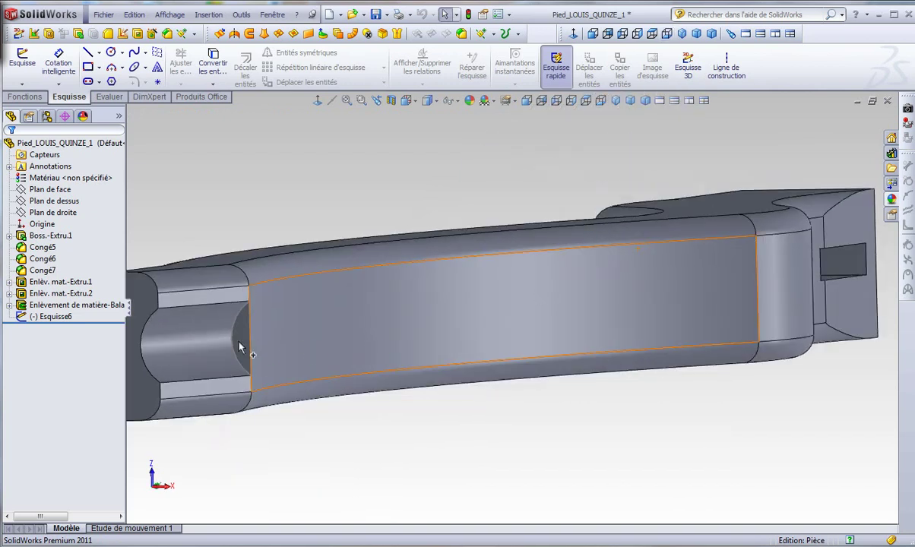
{"action": "left_click", "coordinate": [235, 346]}
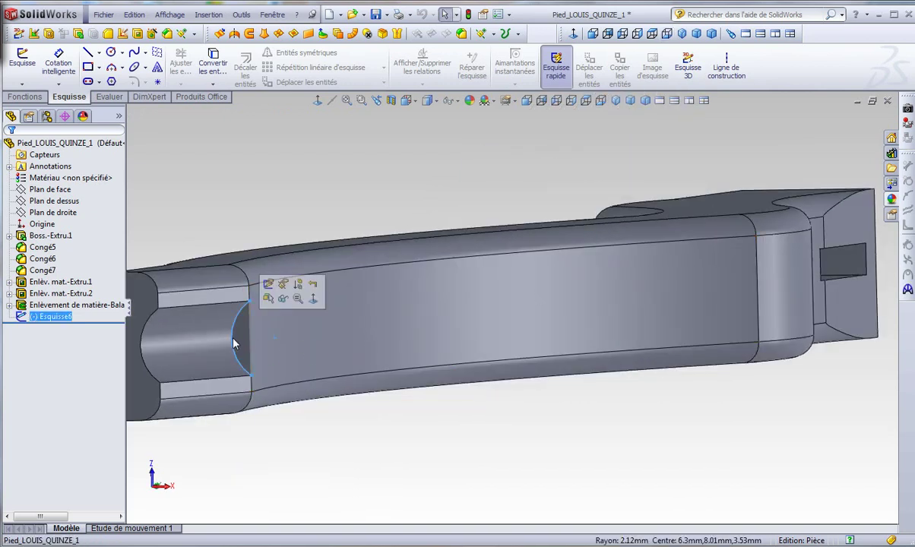
{"action": "left_click", "coordinate": [25, 97]}
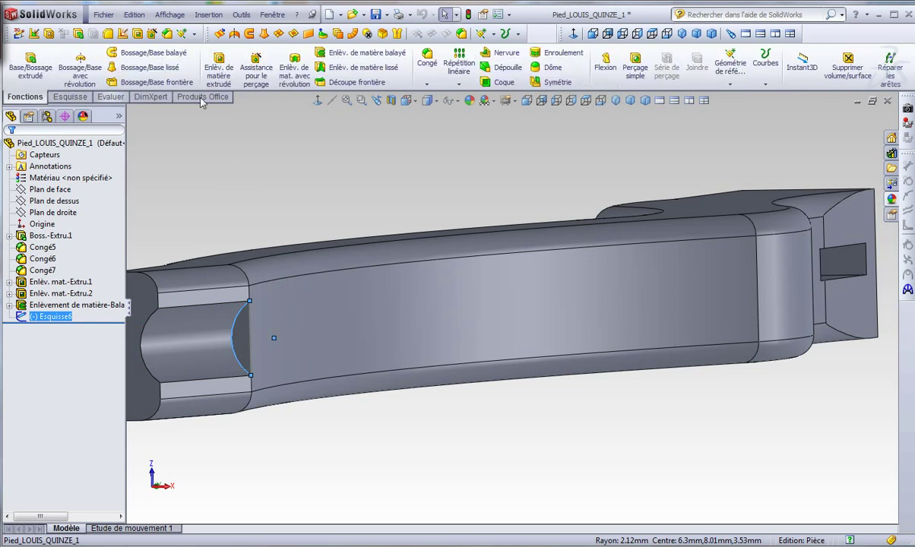
{"action": "left_click", "coordinate": [360, 55]}
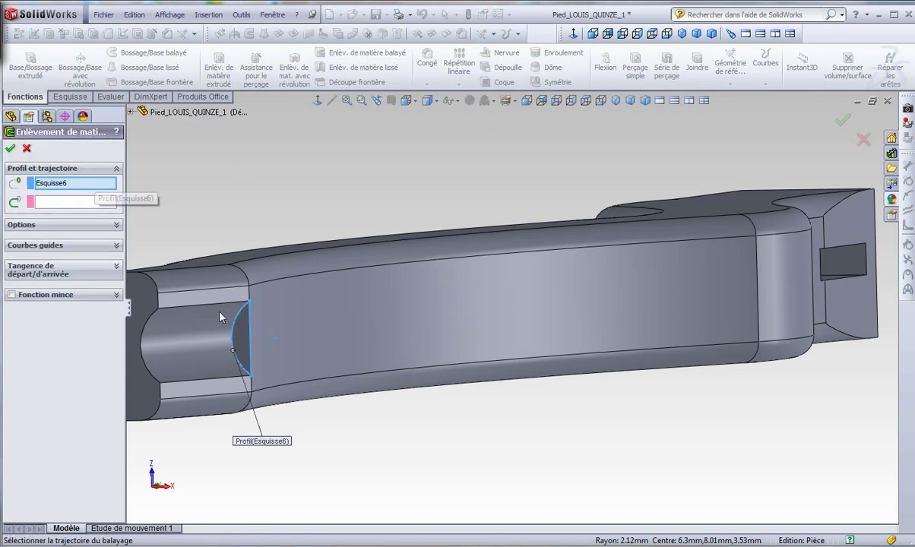
Set the top long edge as the sweep path and review the tangency options
{"action": "left_click", "coordinate": [82, 205]}
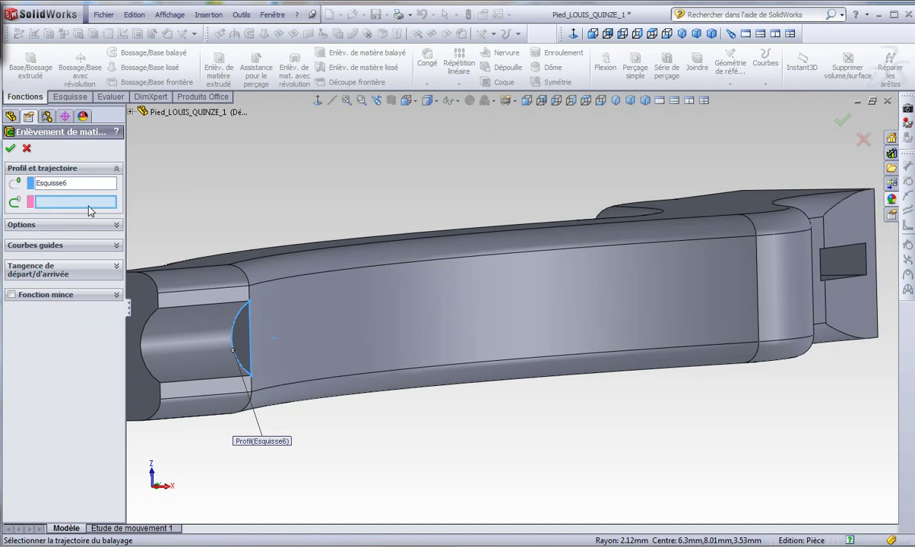
{"action": "left_click", "coordinate": [283, 284]}
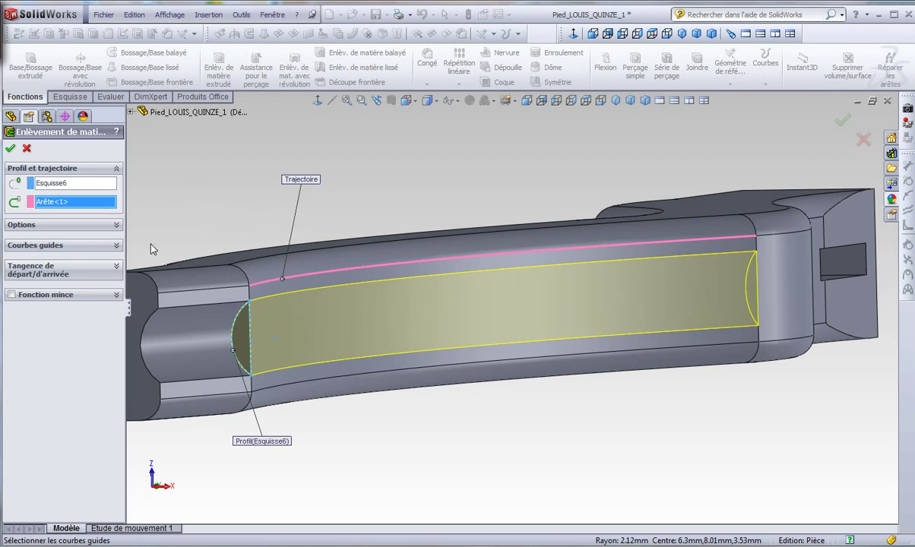
{"action": "left_click", "coordinate": [117, 267]}
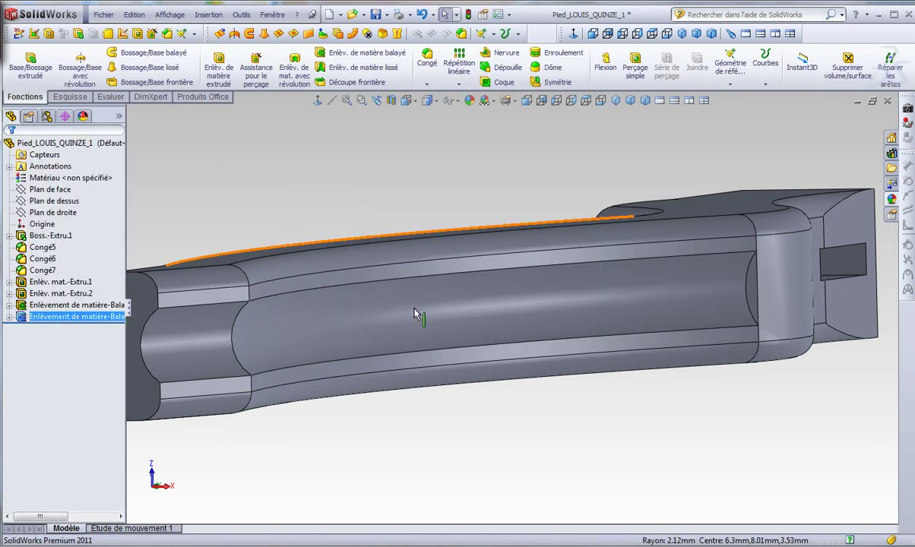
{"action": "mouse_move", "coordinate": [435, 359]}
{"action": "middle_mouse_down"}
{"action": "mouse_move", "coordinate": [443, 303]}
{"action": "mouse_move", "coordinate": [419, 307]}
{"action": "middle_mouse_up"}
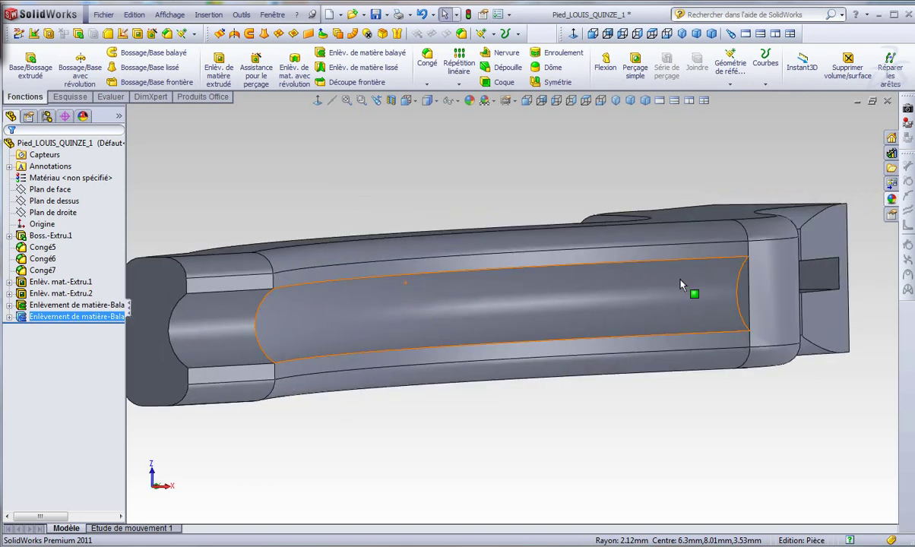
{"action": "left_click", "coordinate": [745, 298]}
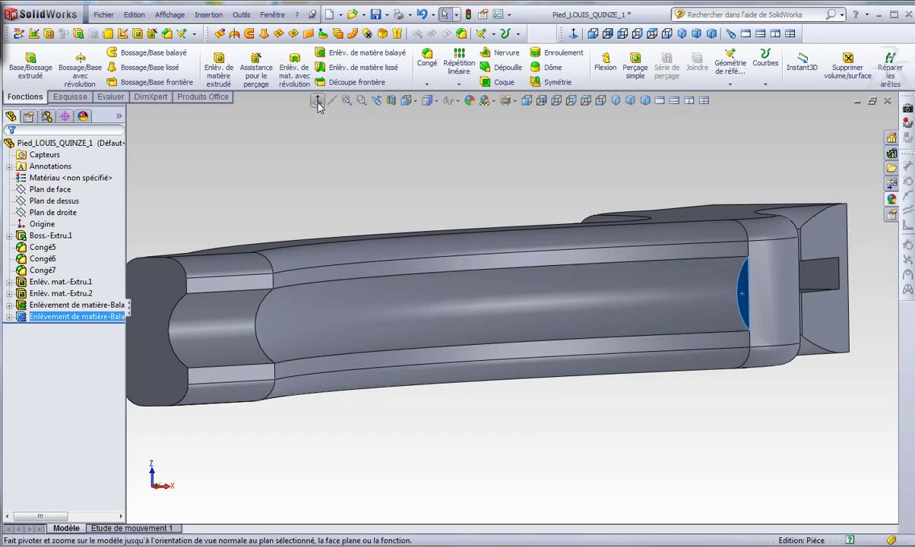
{"action": "key", "text": "ctrl+8"}
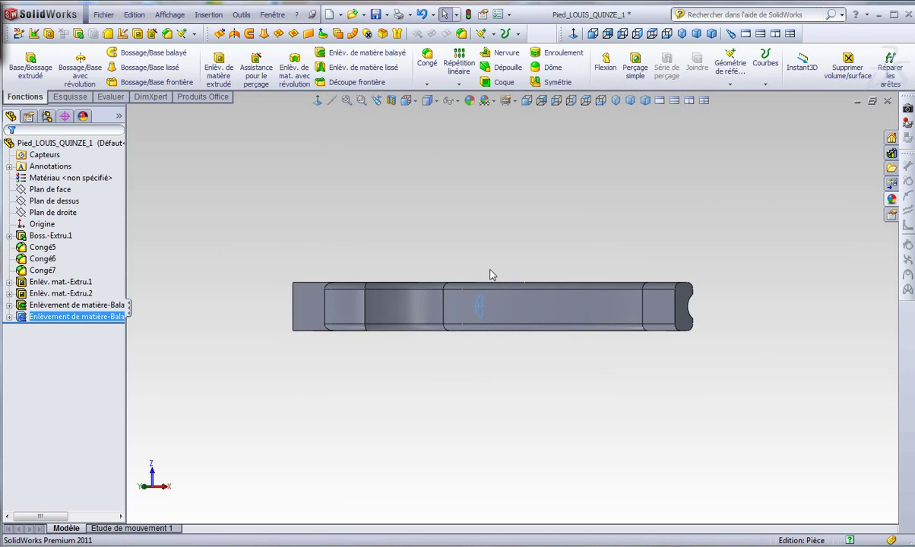
{"action": "key", "text": "f"}
{"action": "middle_click_drag", "start_coordinate": [532, 307], "coordinate": [469, 325]}
{"action": "scroll", "coordinate": [613, 343], "scroll_direction": "down", "scroll_amount": 2}
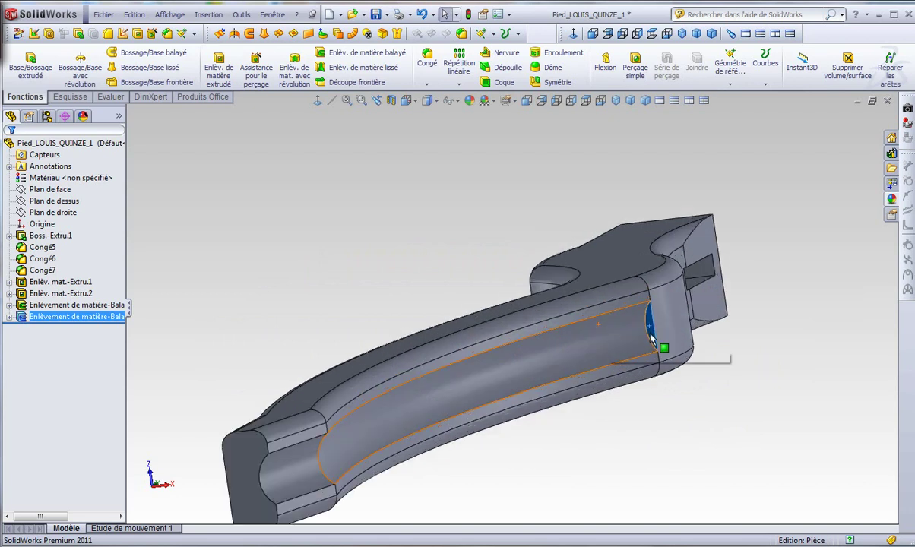
{"action": "scroll", "coordinate": [675, 346], "scroll_direction": "down", "scroll_amount": 2}
{"action": "scroll", "coordinate": [675, 346], "scroll_direction": "down", "scroll_amount": 2}
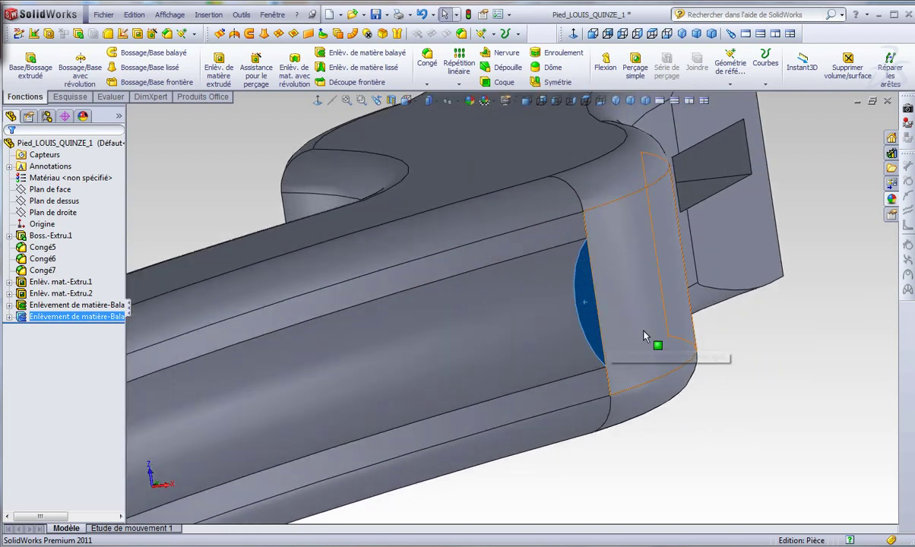
{"action": "scroll", "coordinate": [658, 345], "scroll_direction": "down", "scroll_amount": 1}
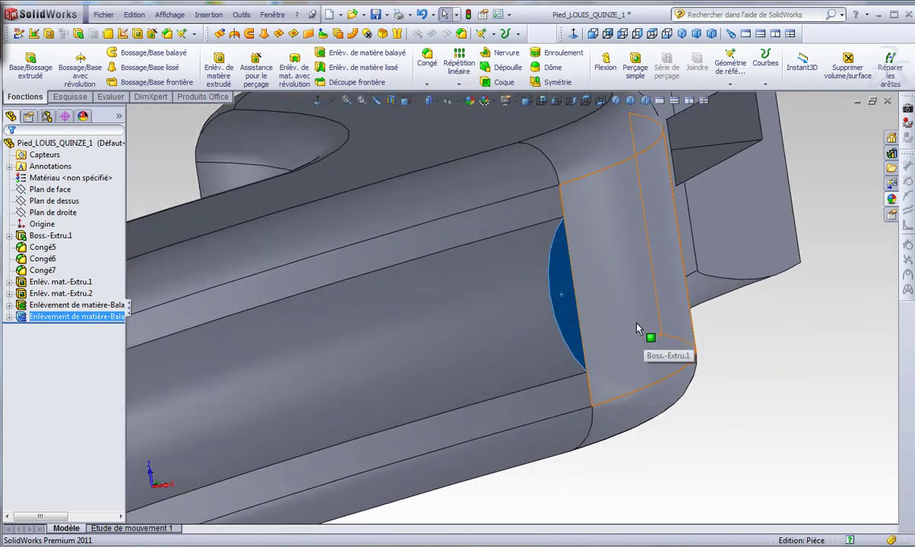
{"action": "left_click", "coordinate": [70, 98]}
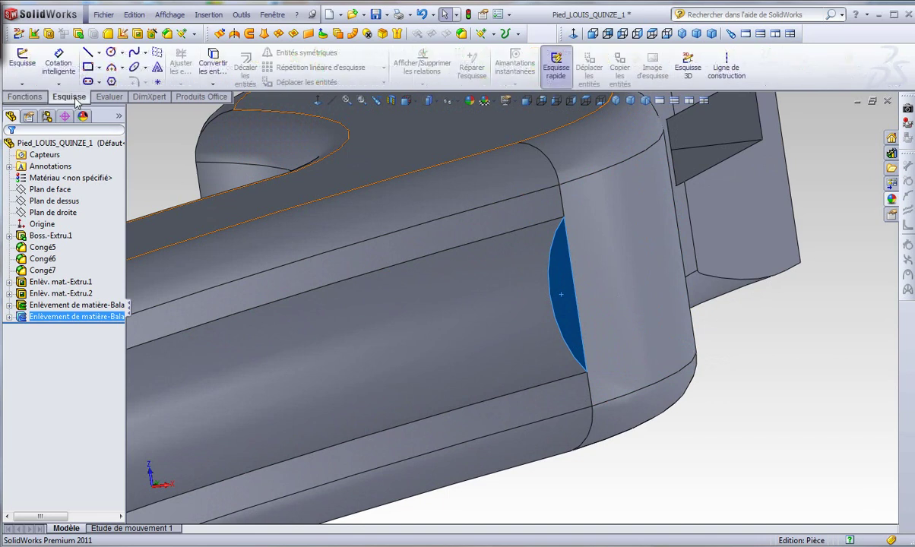
Draw a 3-point arc between the groove end's edge corners, close it with a ~3.51 mm vertical line, and exit
{"action": "left_click", "coordinate": [111, 67]}
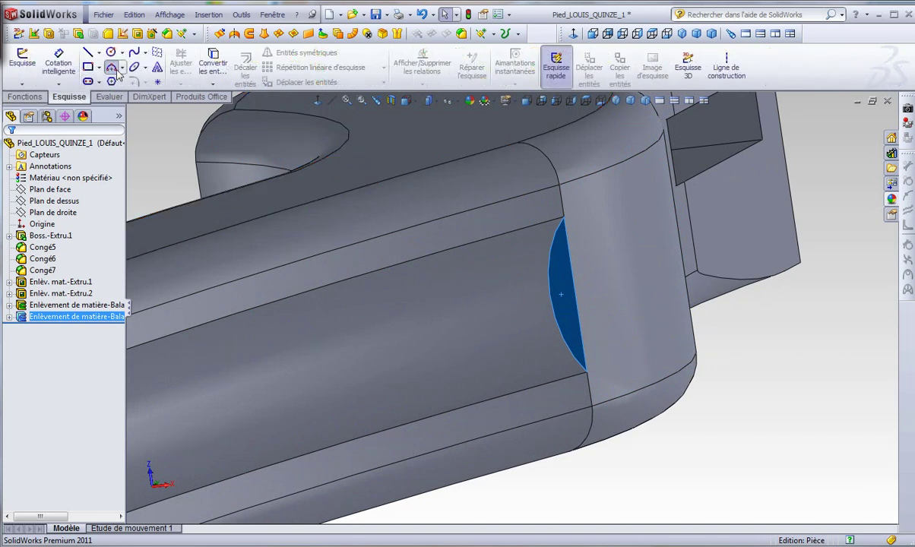
{"action": "left_click", "coordinate": [568, 225]}
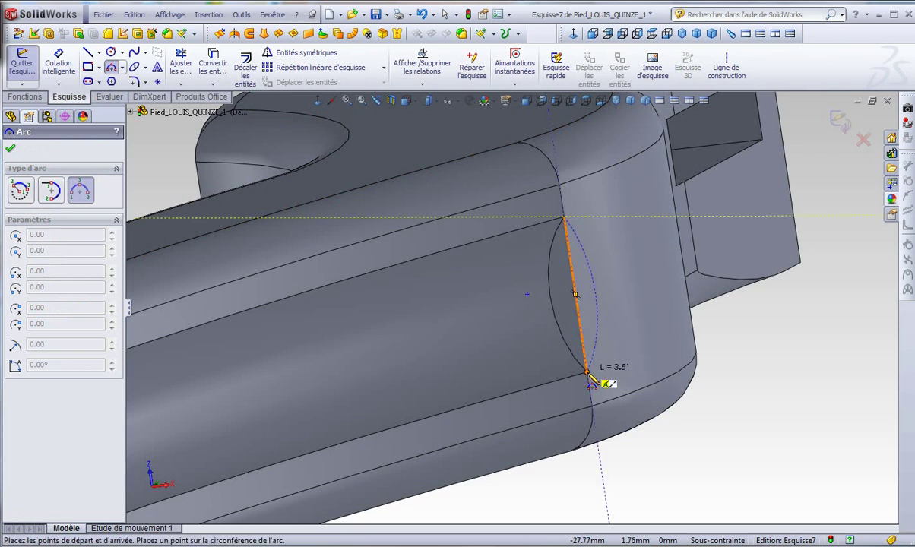
{"action": "left_click", "coordinate": [587, 373]}
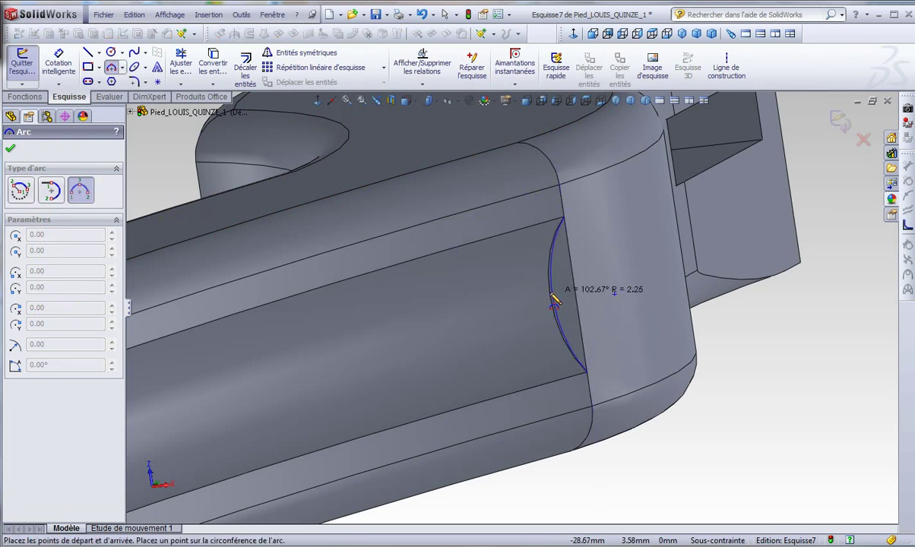
{"action": "left_click", "coordinate": [550, 297]}
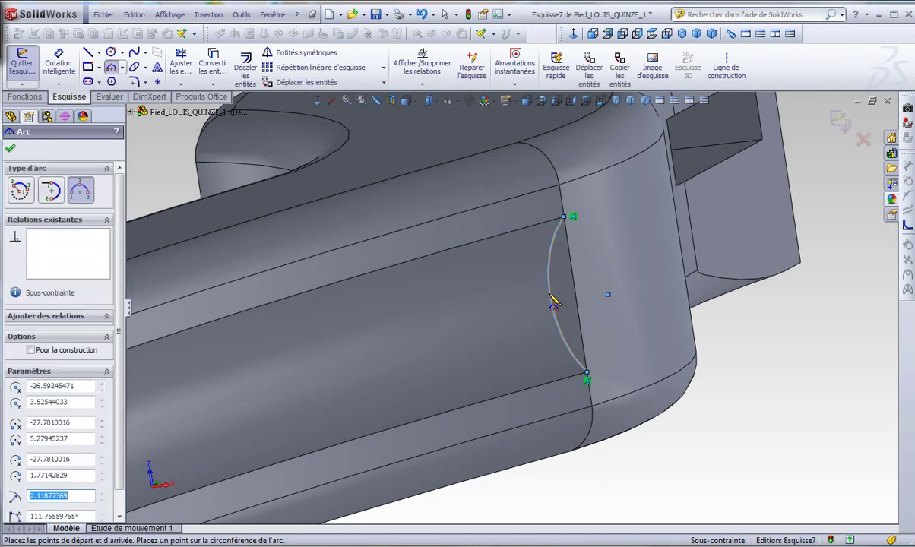
{"action": "left_click", "coordinate": [87, 52]}
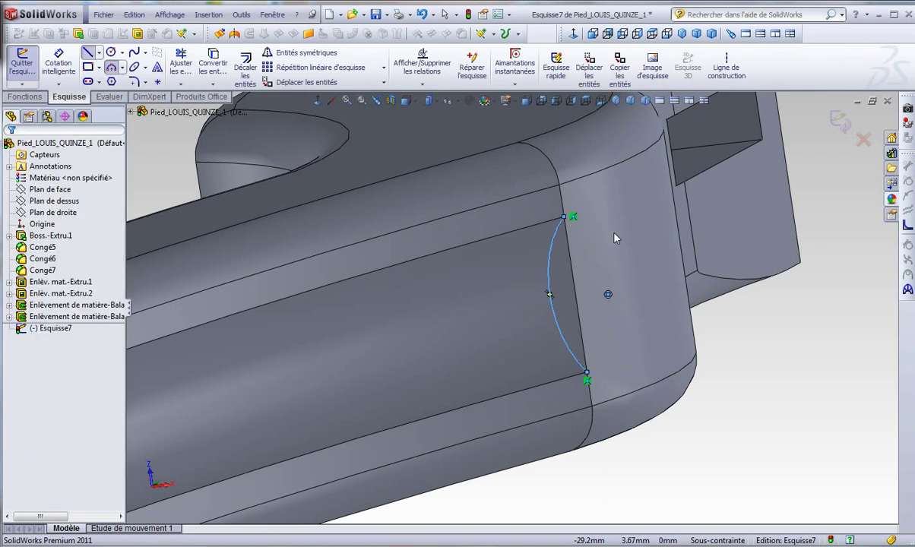
{"action": "left_click", "coordinate": [565, 218]}
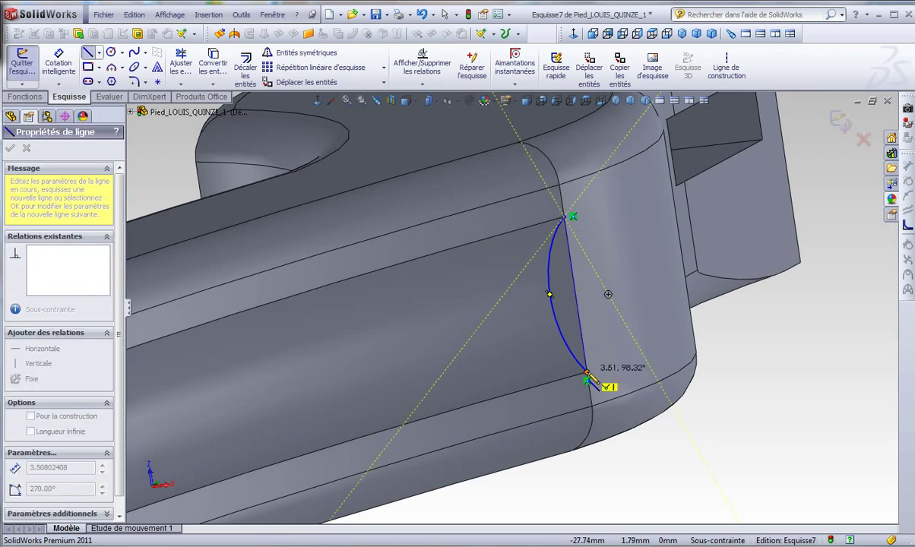
{"action": "left_click", "coordinate": [587, 374]}
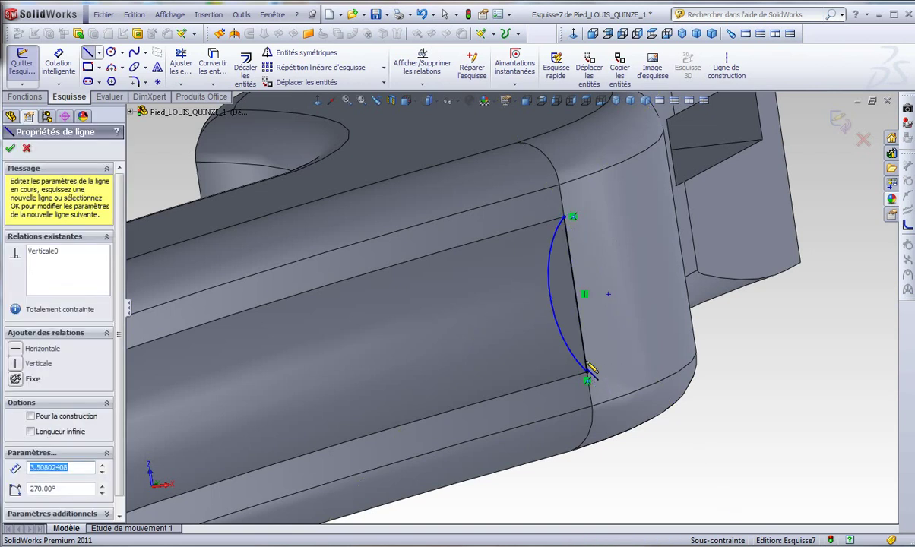
{"action": "scroll", "coordinate": [591, 371], "scroll_direction": "down", "scroll_amount": 2}
{"action": "scroll", "coordinate": [592, 370], "scroll_direction": "up", "scroll_amount": 2}
{"action": "scroll", "coordinate": [592, 371], "scroll_direction": "up", "scroll_amount": 3}
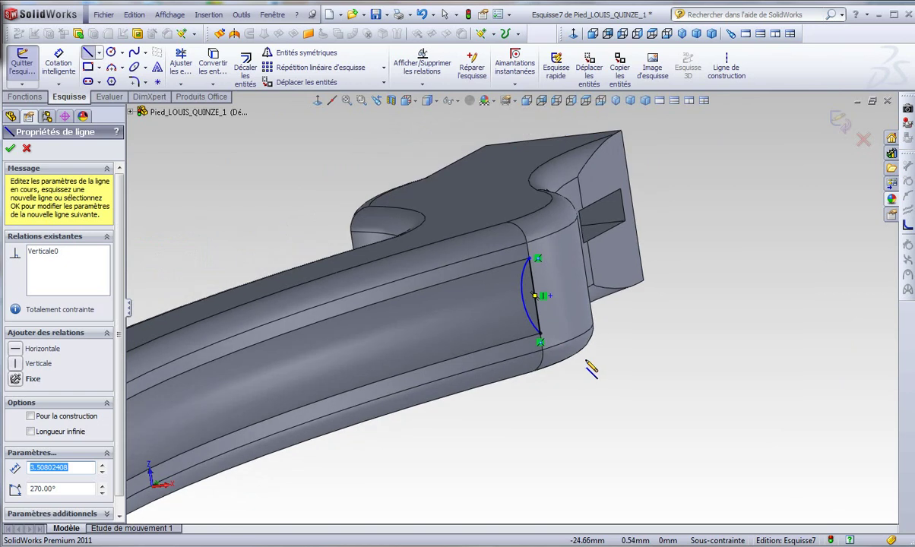
{"action": "left_click", "coordinate": [469, 14]}
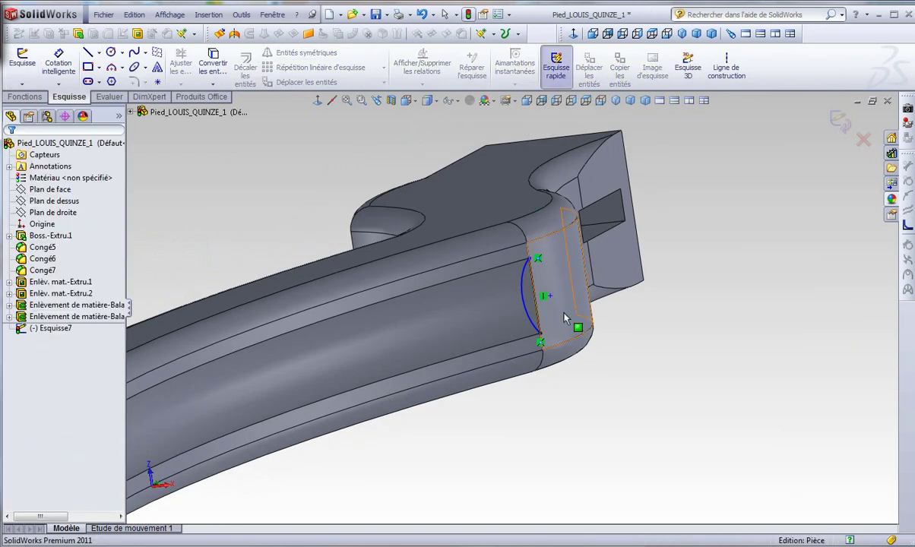
Start a swept cut with Esquisse7 as profile and the neighbouring edge as path
{"action": "middle_click_drag", "start_coordinate": [564, 318], "coordinate": [553, 318]}
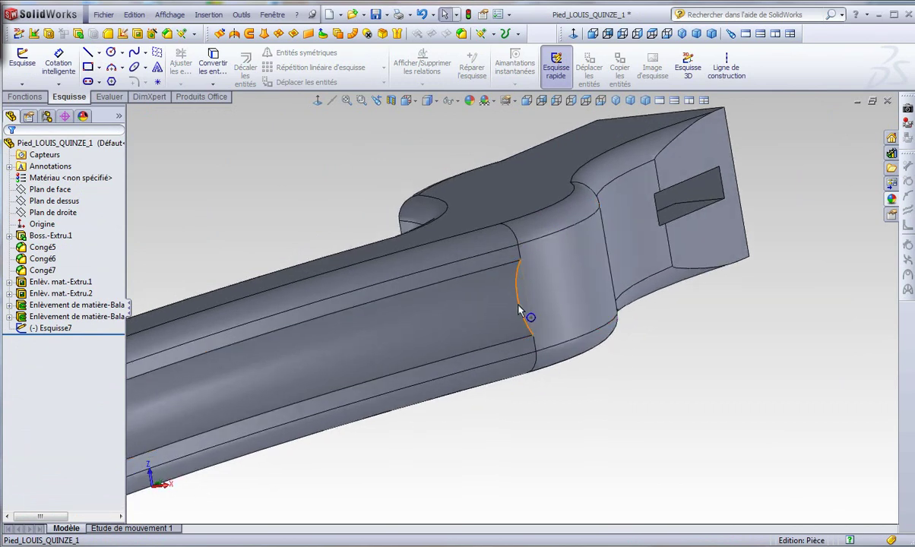
{"action": "left_click", "coordinate": [519, 310]}
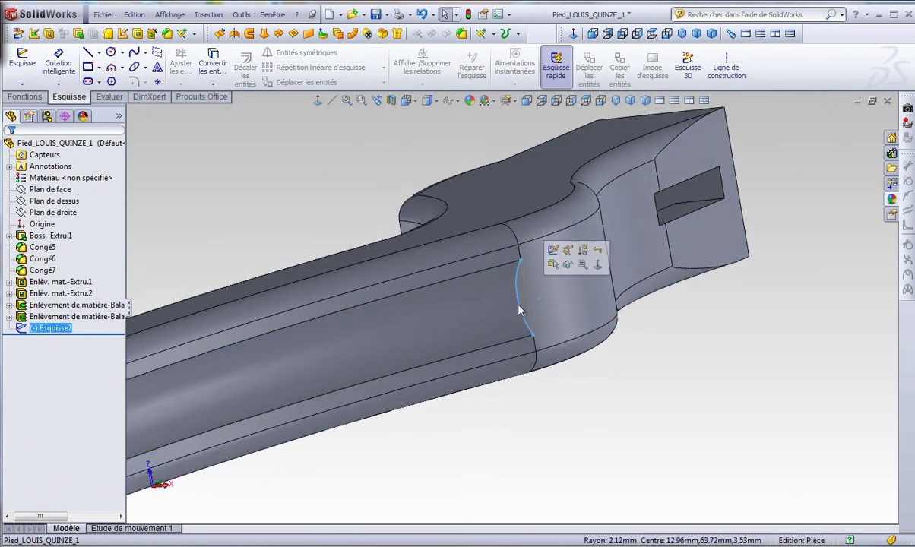
{"action": "left_click", "coordinate": [24, 96]}
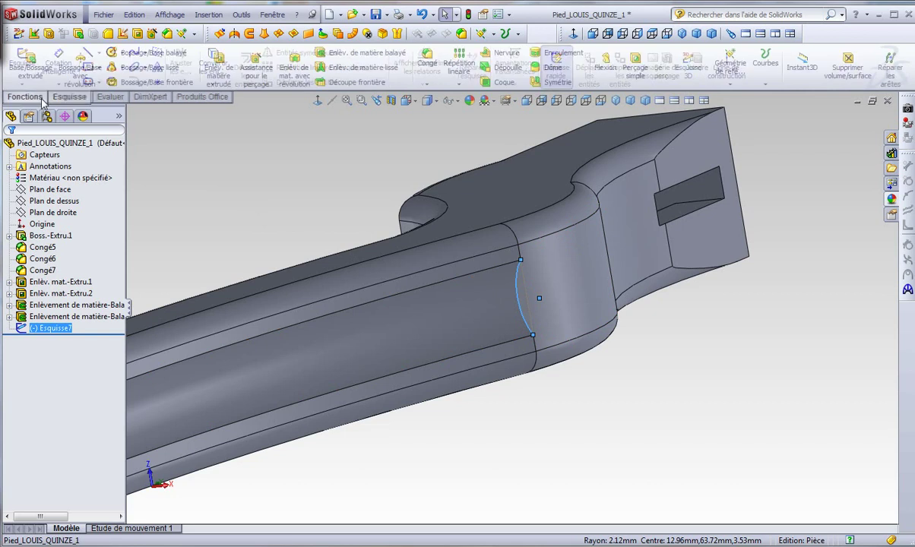
{"action": "left_click", "coordinate": [340, 54]}
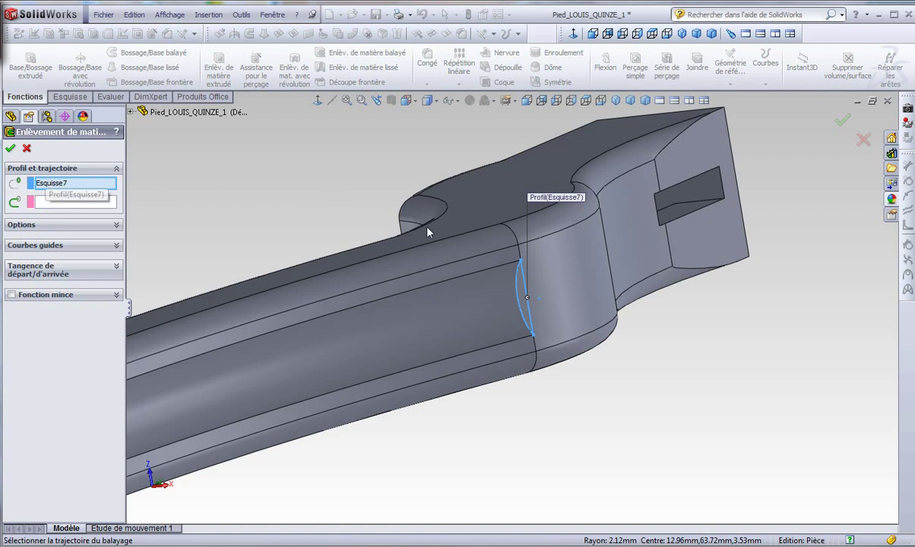
{"action": "left_click", "coordinate": [105, 206]}
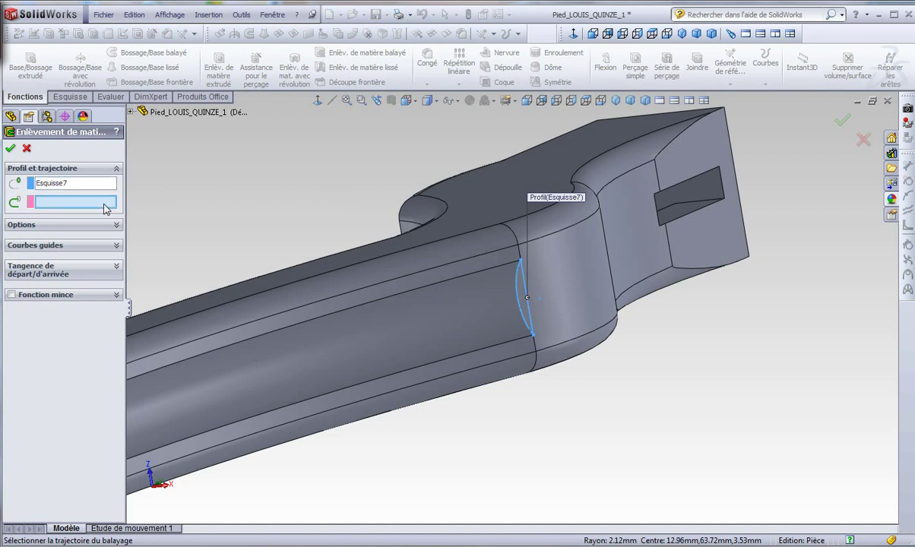
{"action": "left_click", "coordinate": [560, 231]}
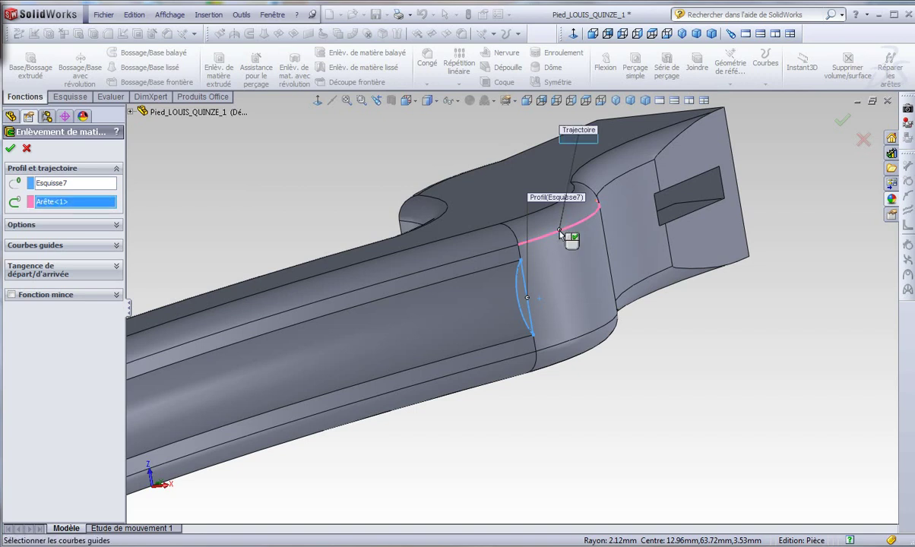
Inspect the cut preview, review guide curve, option and tangency settings, and confirm the swept cut
{"action": "mouse_move", "coordinate": [587, 287]}
{"action": "middle_mouse_down"}
{"action": "mouse_move", "coordinate": [552, 202]}
{"action": "mouse_move", "coordinate": [571, 170]}
{"action": "mouse_move", "coordinate": [568, 258]}
{"action": "mouse_move", "coordinate": [541, 260]}
{"action": "middle_mouse_up"}
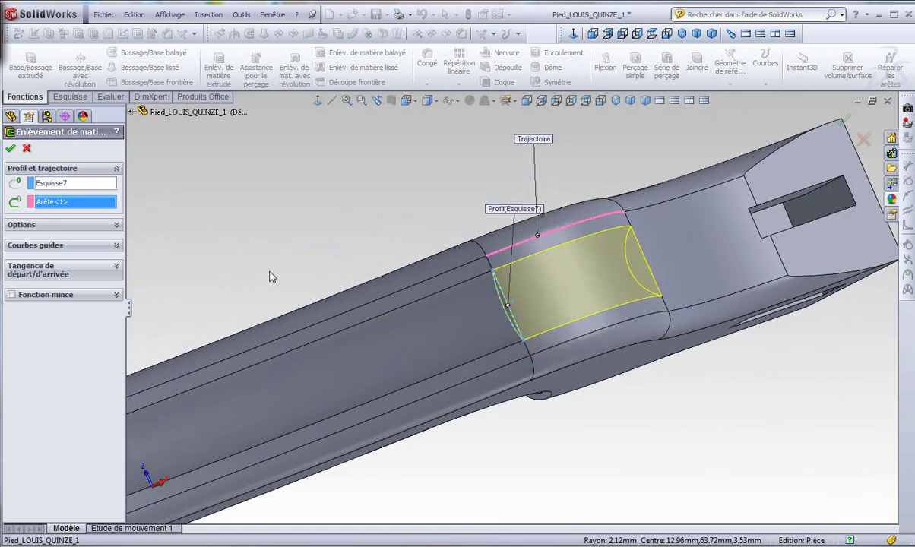
{"action": "left_click", "coordinate": [117, 247]}
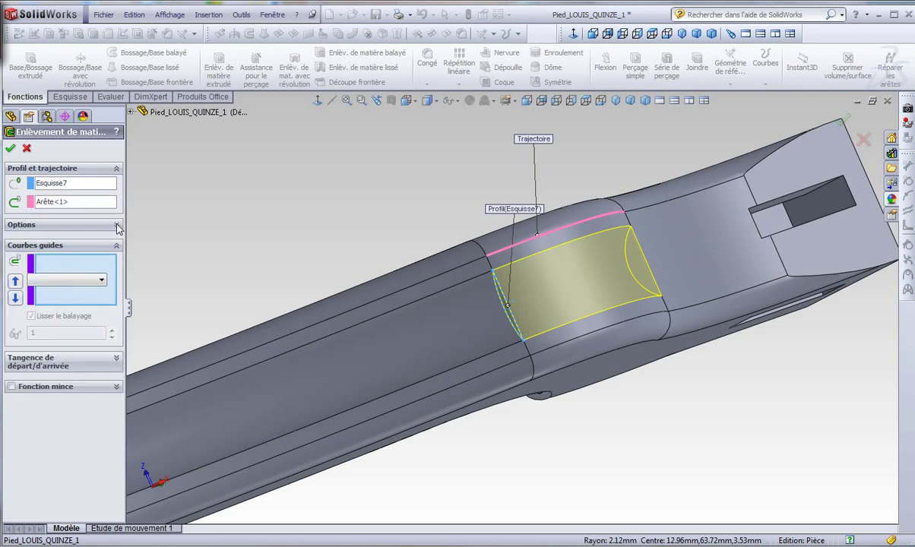
{"action": "left_click", "coordinate": [117, 226]}
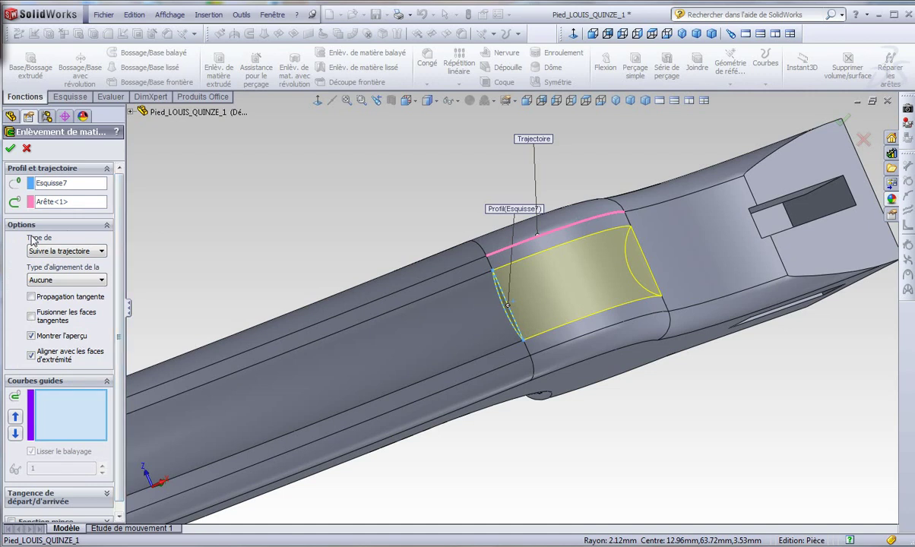
{"action": "left_click", "coordinate": [107, 384]}
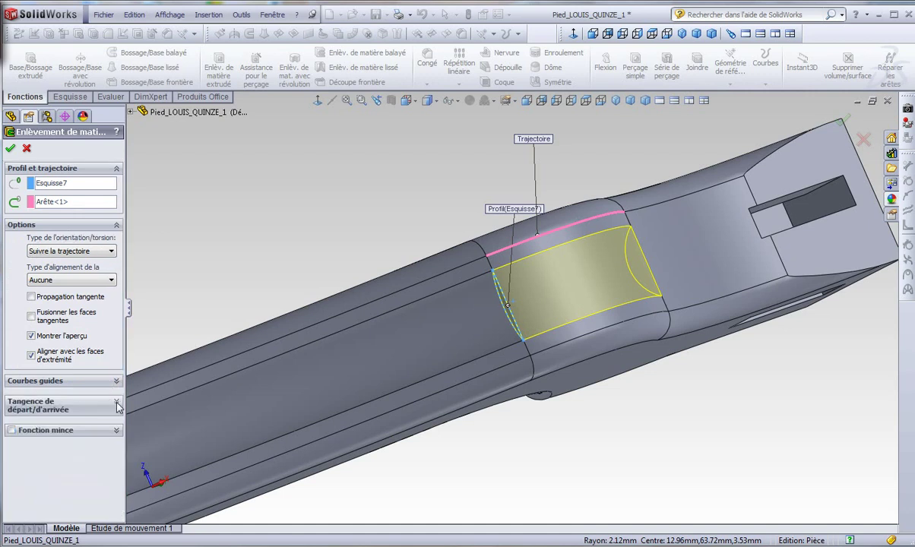
{"action": "left_click", "coordinate": [117, 405]}
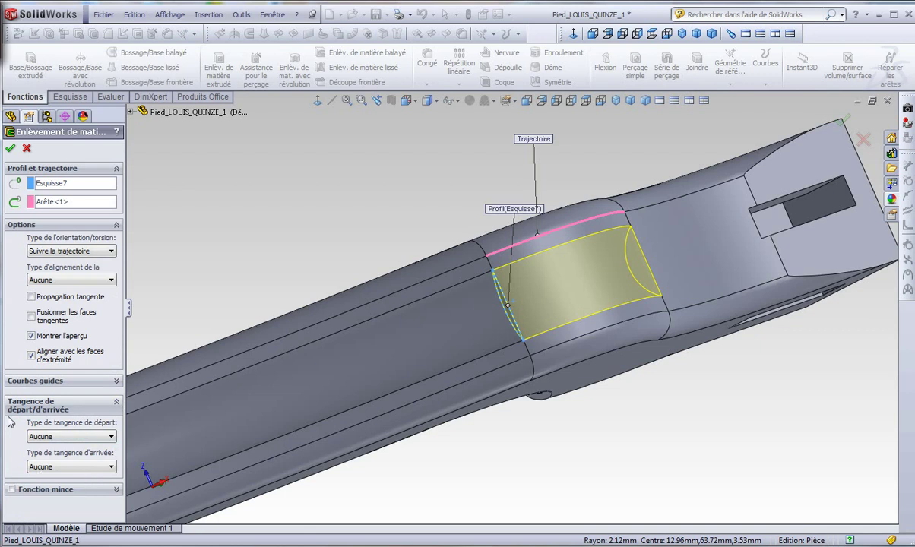
{"action": "left_click", "coordinate": [10, 151]}
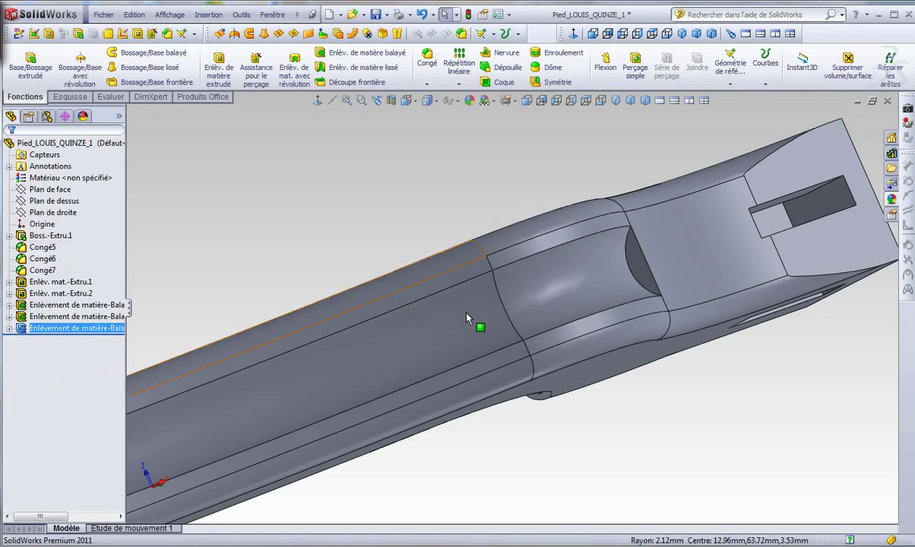
{"action": "scroll", "coordinate": [475, 327], "scroll_direction": "up", "scroll_amount": 5}
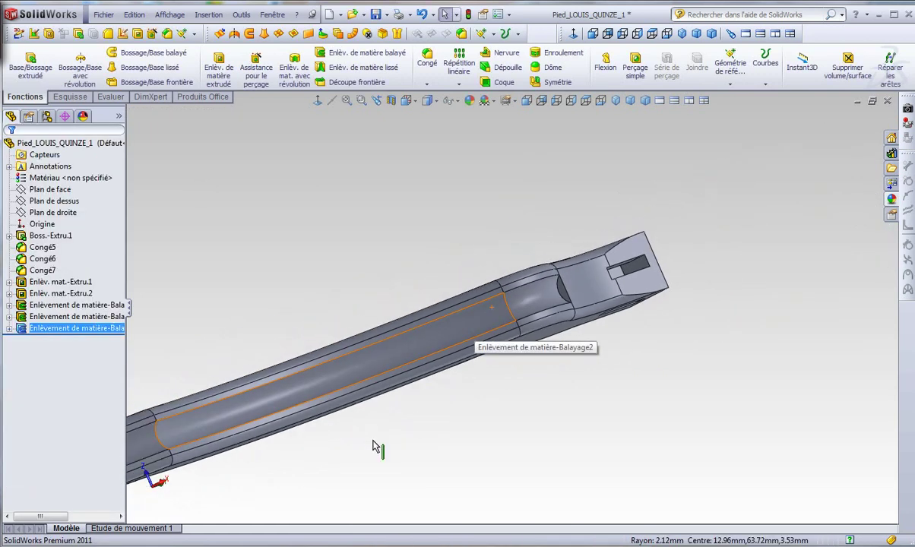
{"action": "mouse_move", "coordinate": [296, 446]}
{"action": "middle_mouse_down"}
{"action": "mouse_move", "coordinate": [338, 425]}
{"action": "mouse_move", "coordinate": [459, 282]}
{"action": "middle_mouse_up"}
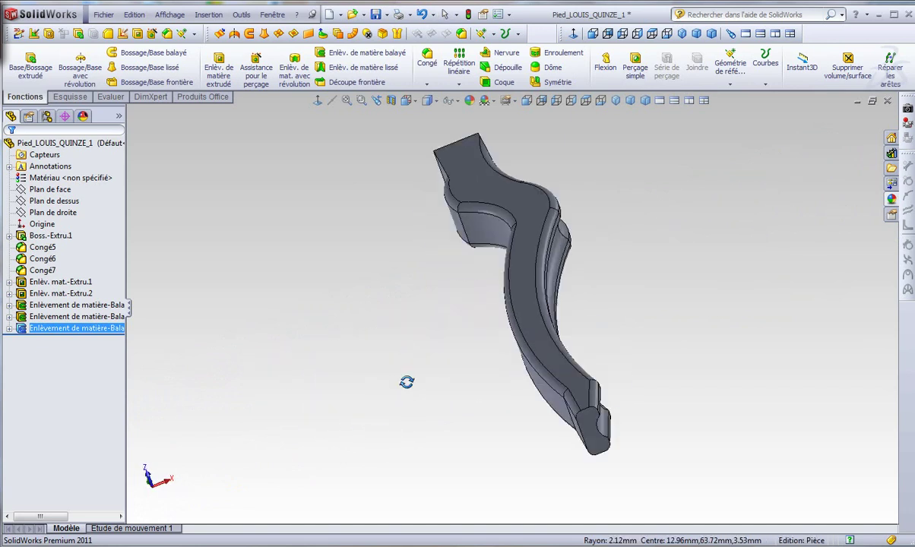